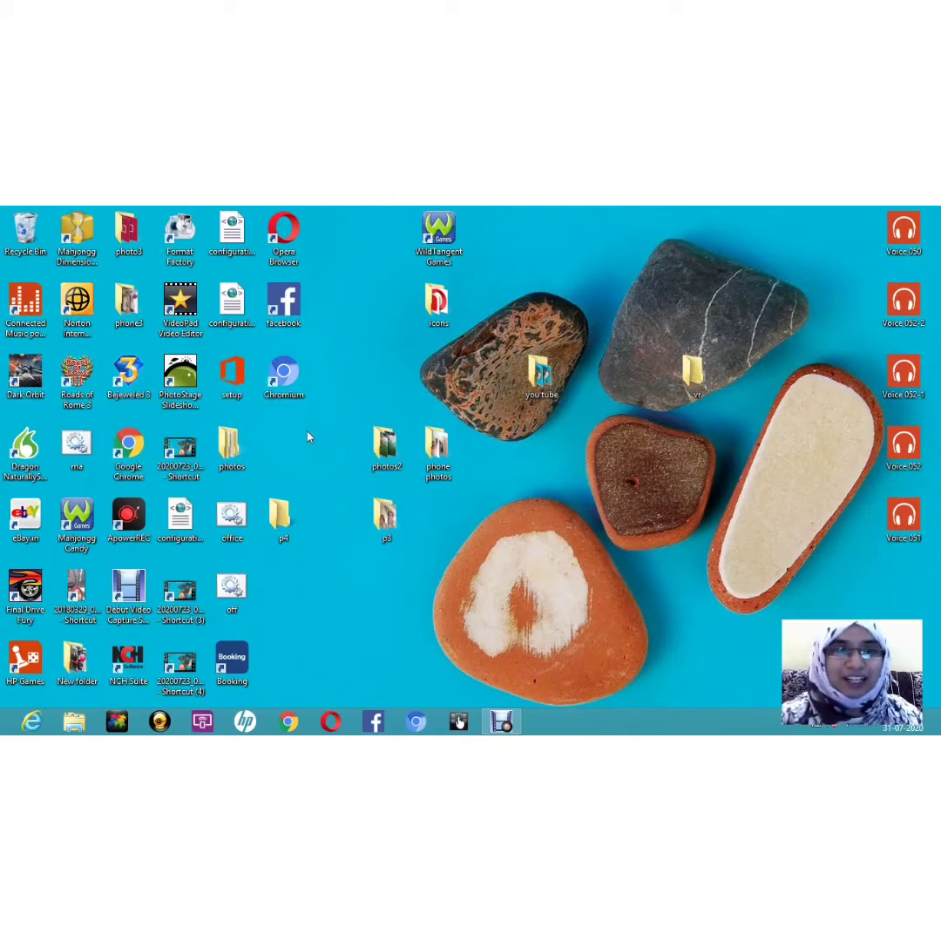
# Open Google Chrome and create a blank Google Sheets spreadsheet by going to sheets.new.
pyautogui.doubleClick(130, 453)
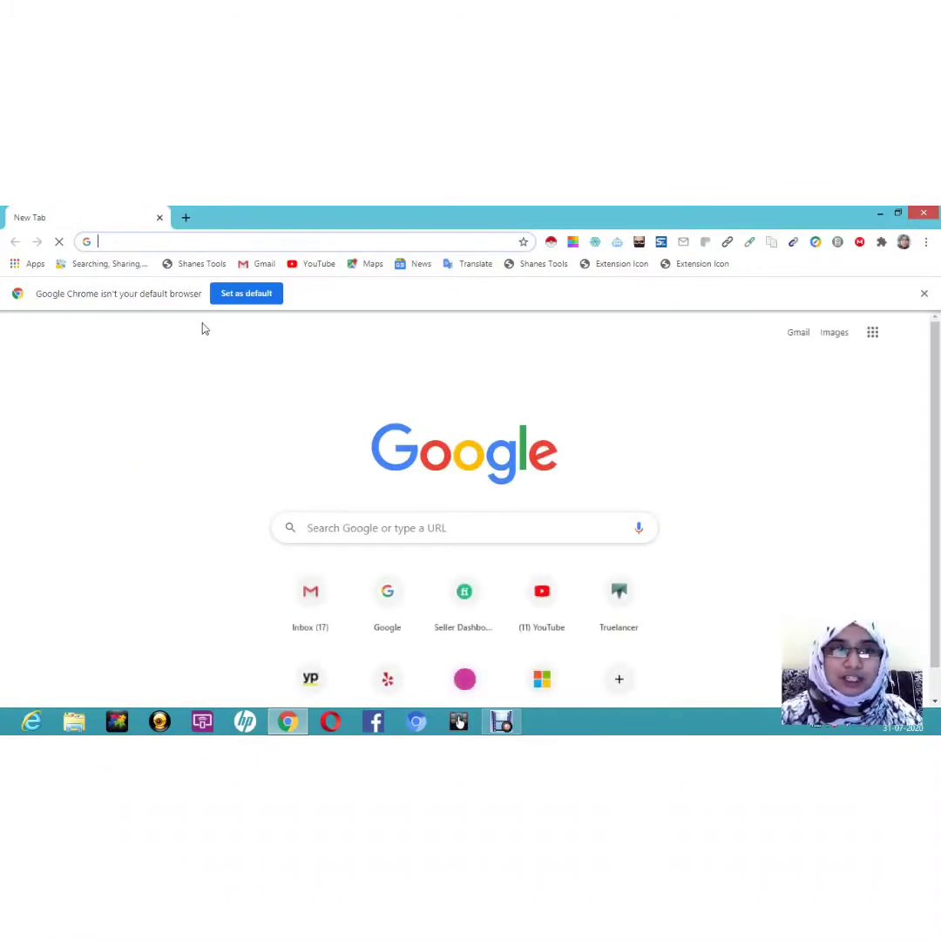
pyautogui.click(137, 237)
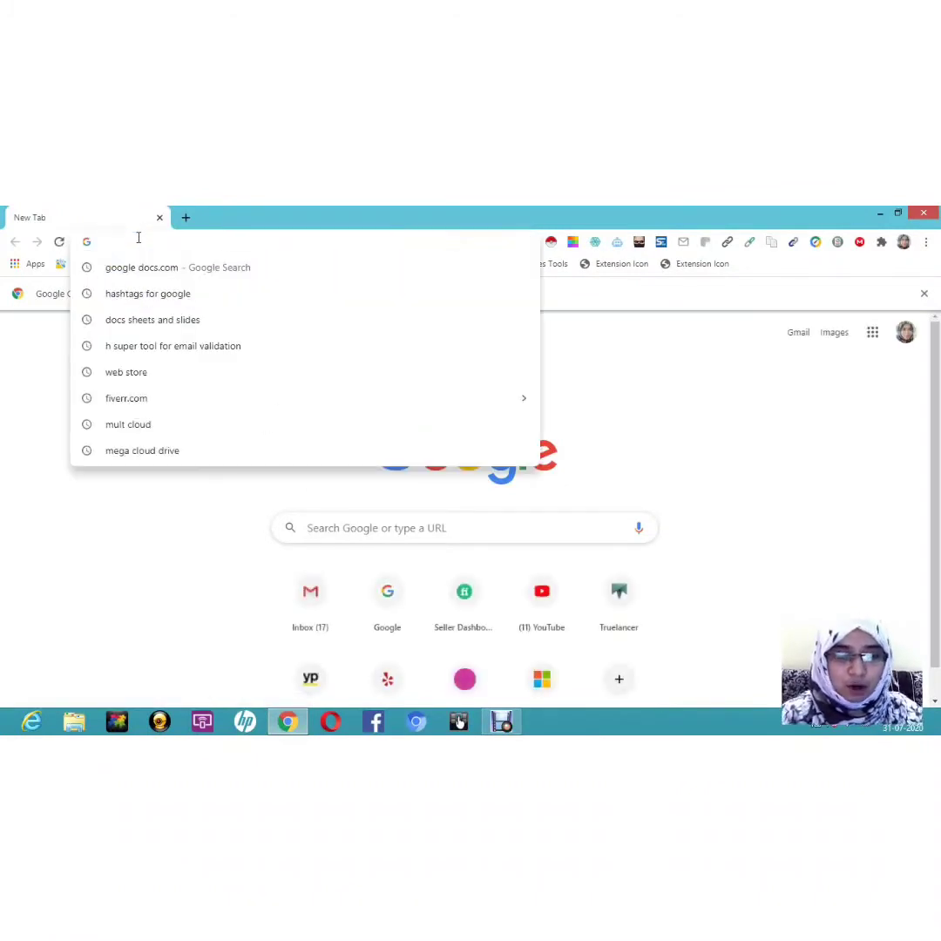
pyautogui.write('sheets.new')
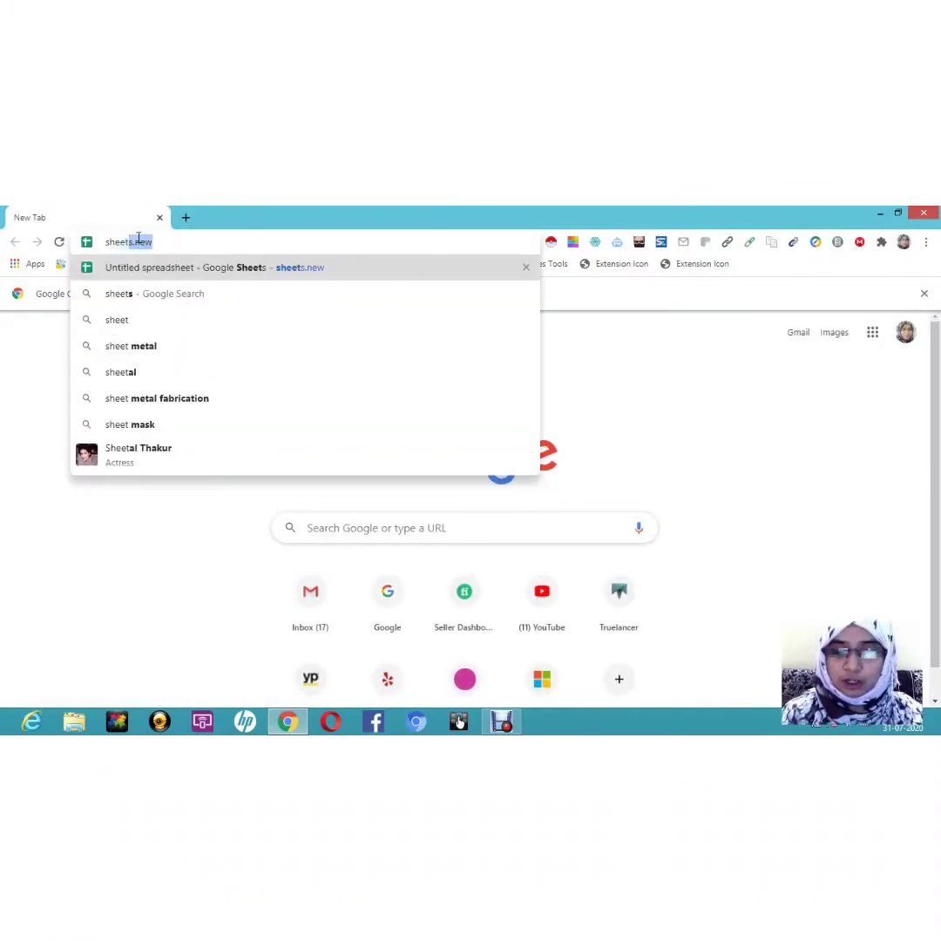
pyautogui.press('Return')
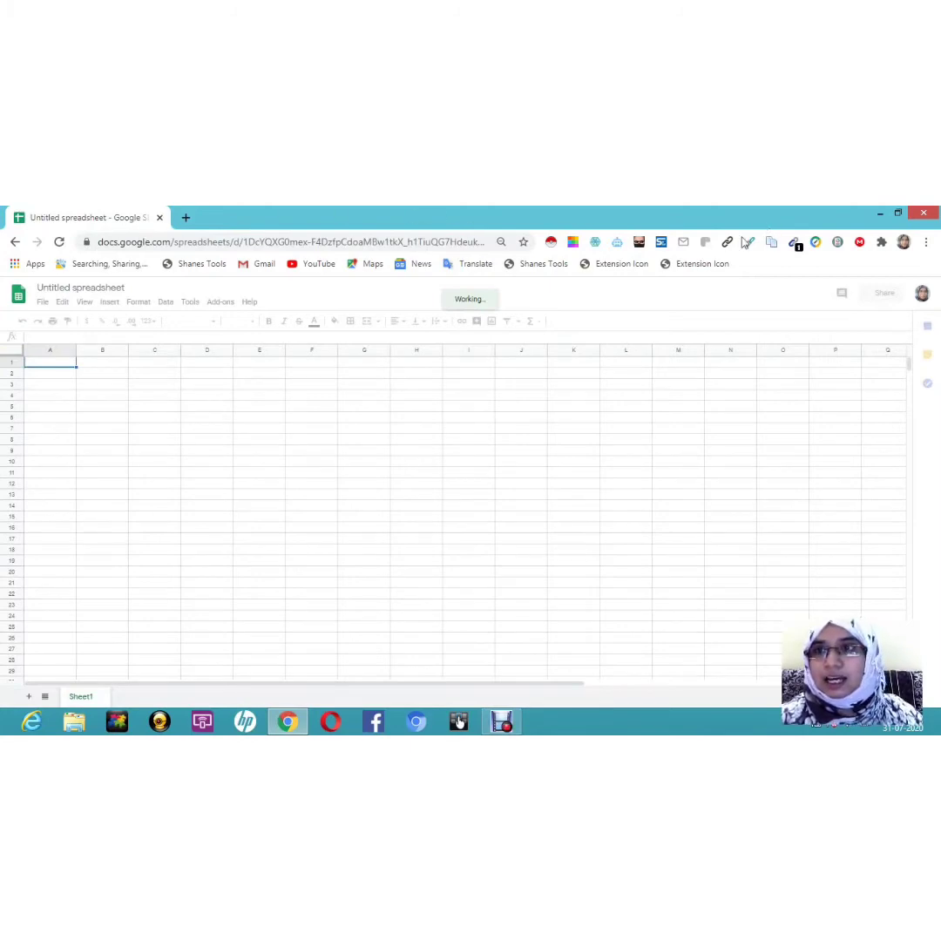
# Open Gmail in a new browser tab and go from there to Google Drive.
pyautogui.click(185, 217)
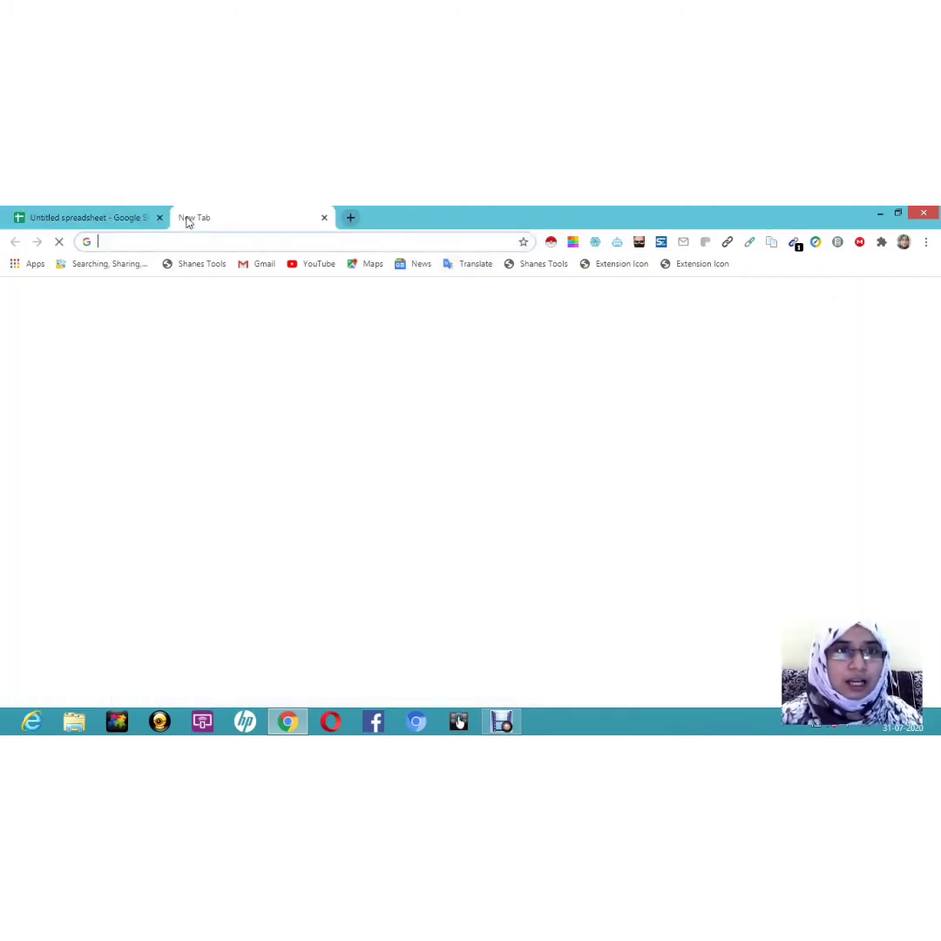
pyautogui.click(262, 267)
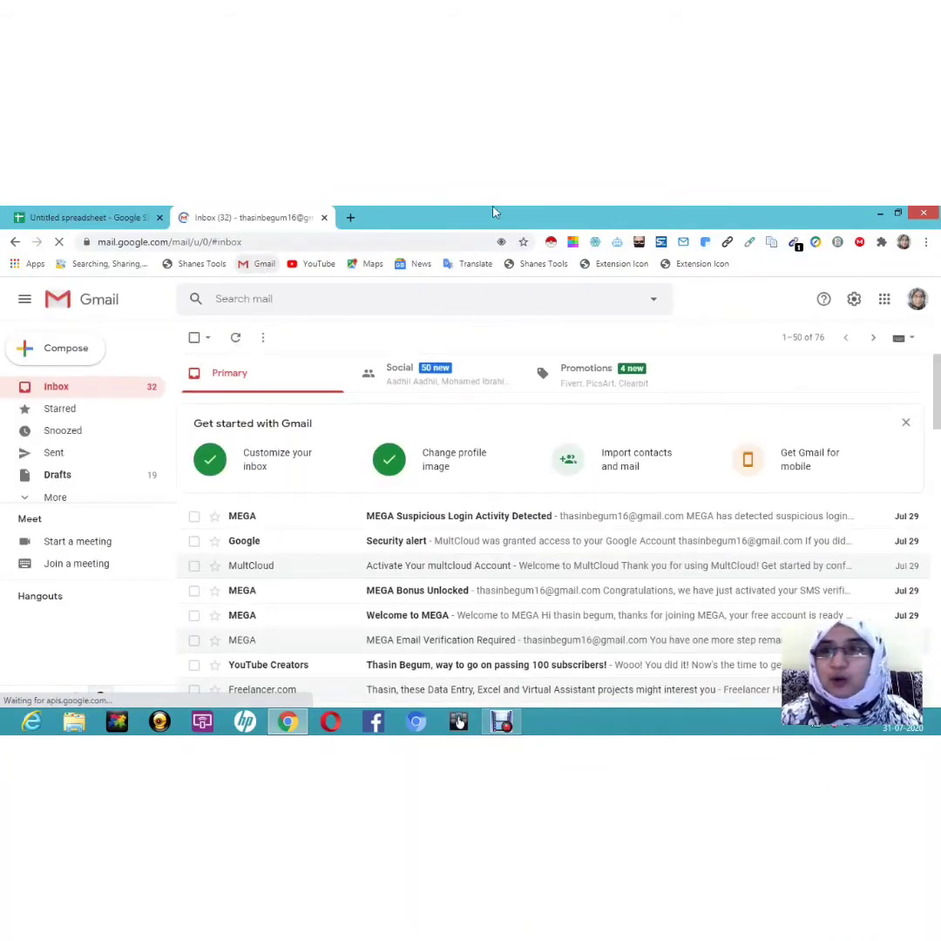
pyautogui.click(885, 301)
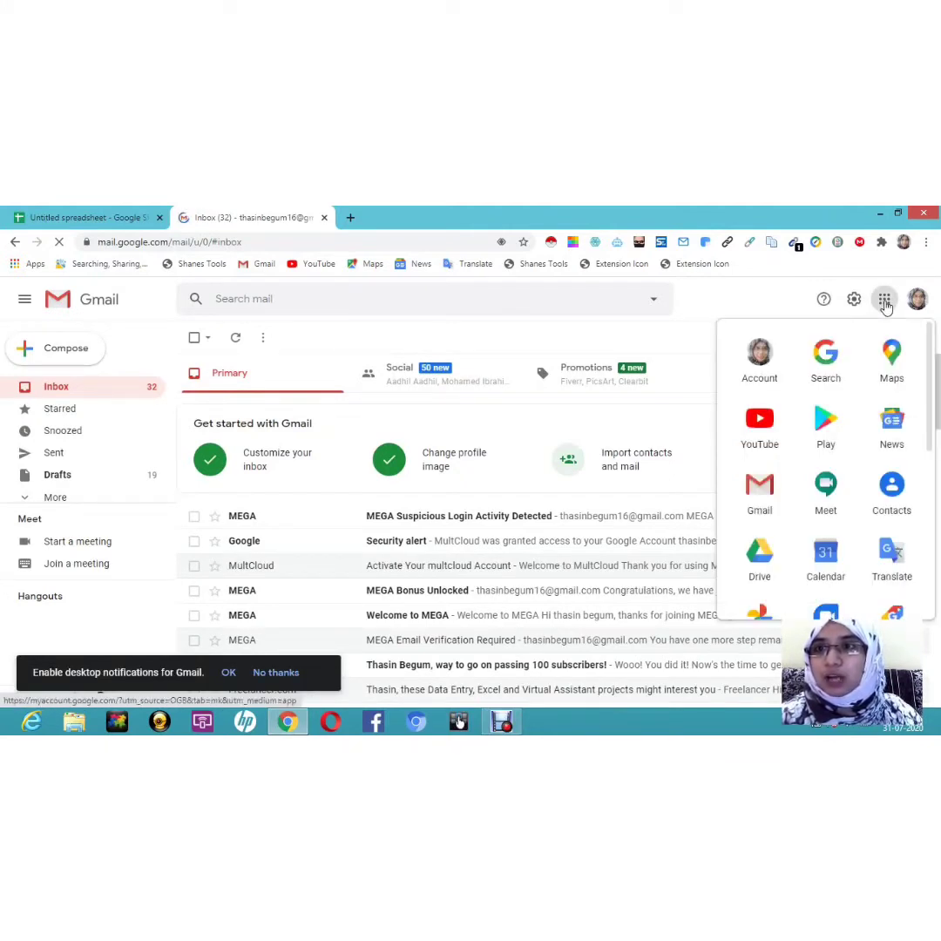
pyautogui.click(762, 565)
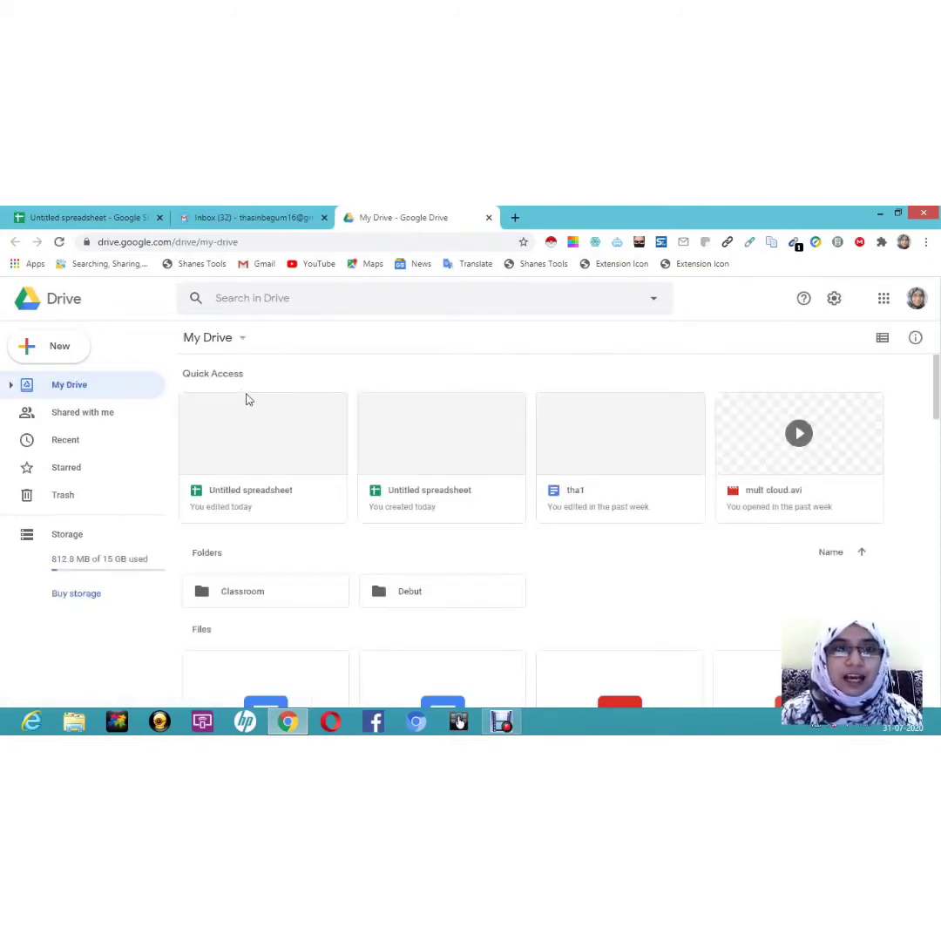
# Create a new blank Google Sheets spreadsheet from My Drive.
pyautogui.click(39, 348)
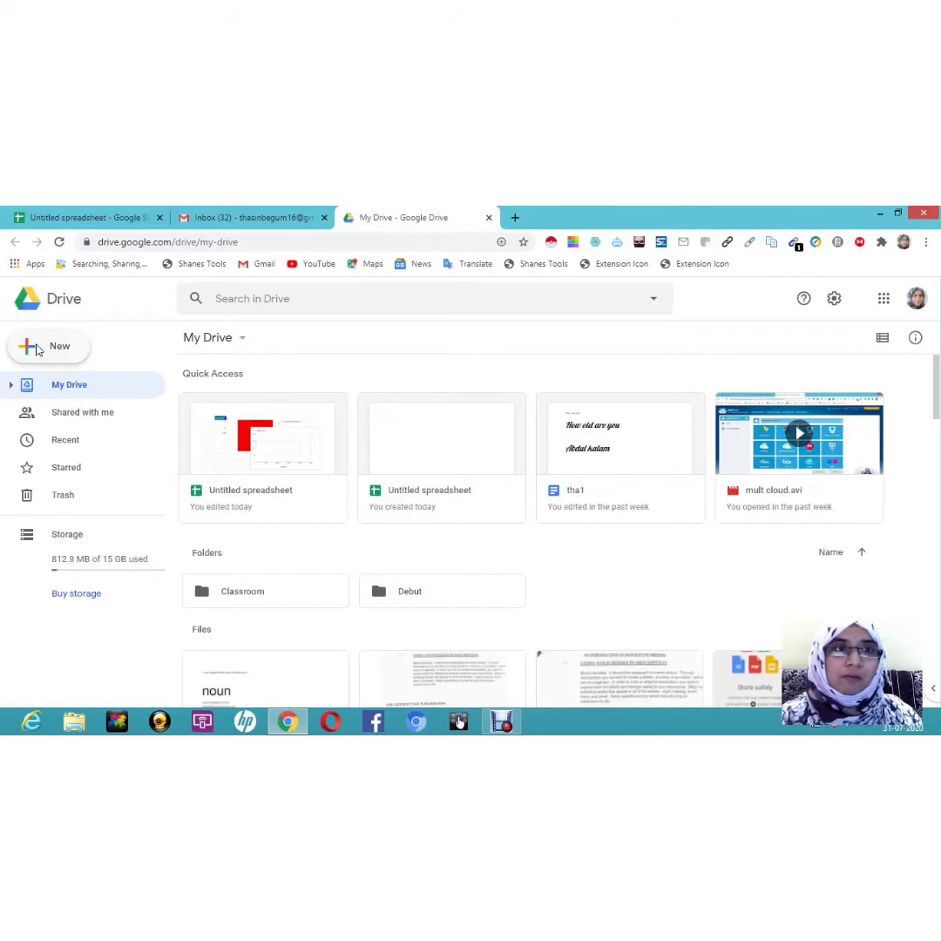
pyautogui.click(37, 349)
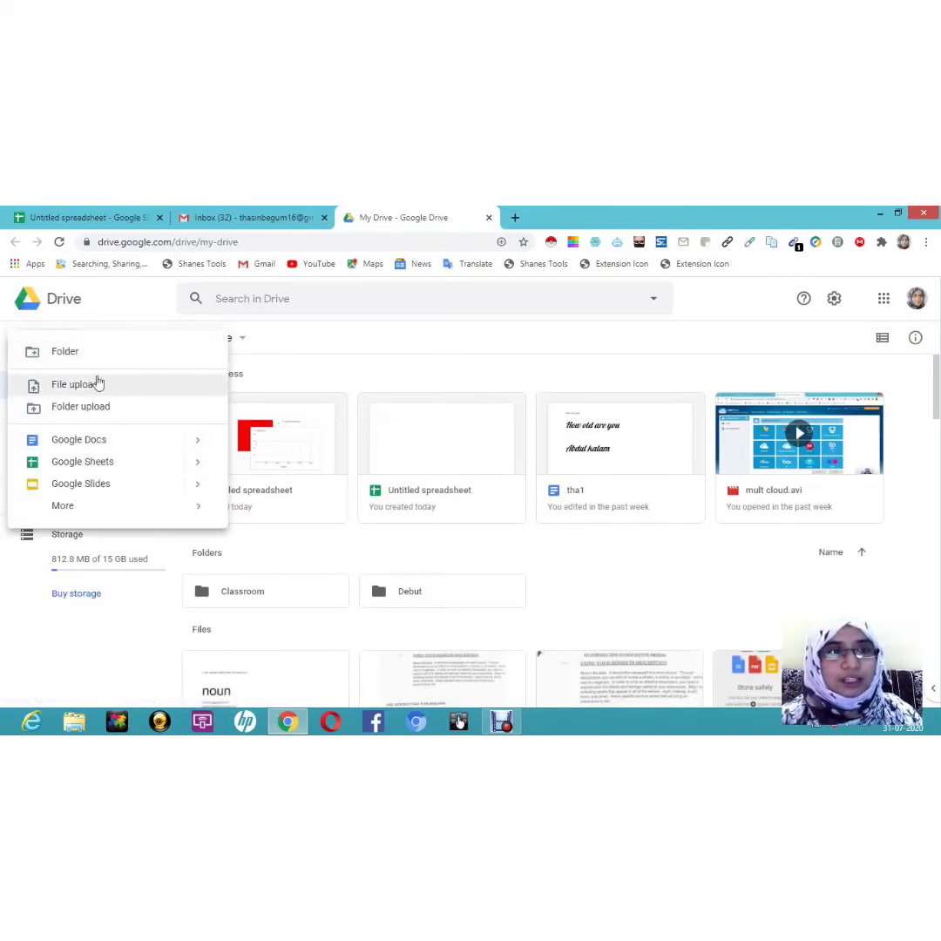
pyautogui.click(103, 465)
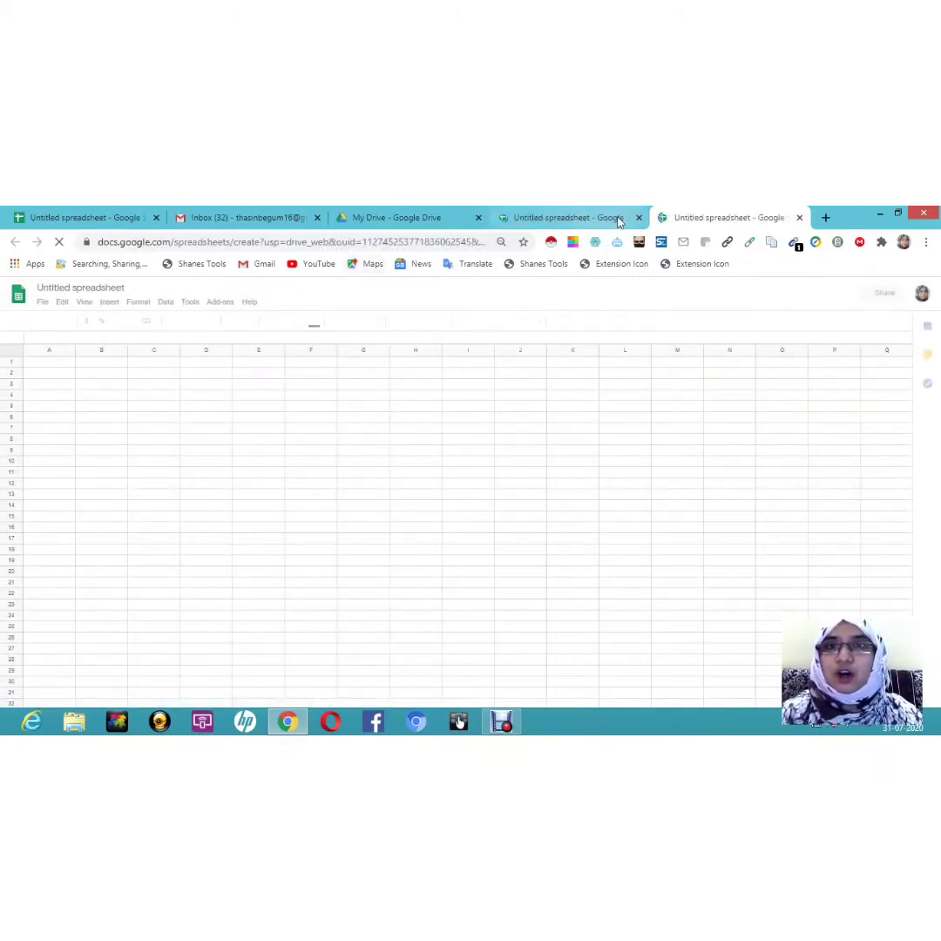
# Close the duplicate untitled spreadsheet and the Google Drive page, and return to the remaining new spreadsheet.
pyautogui.click(638, 219)
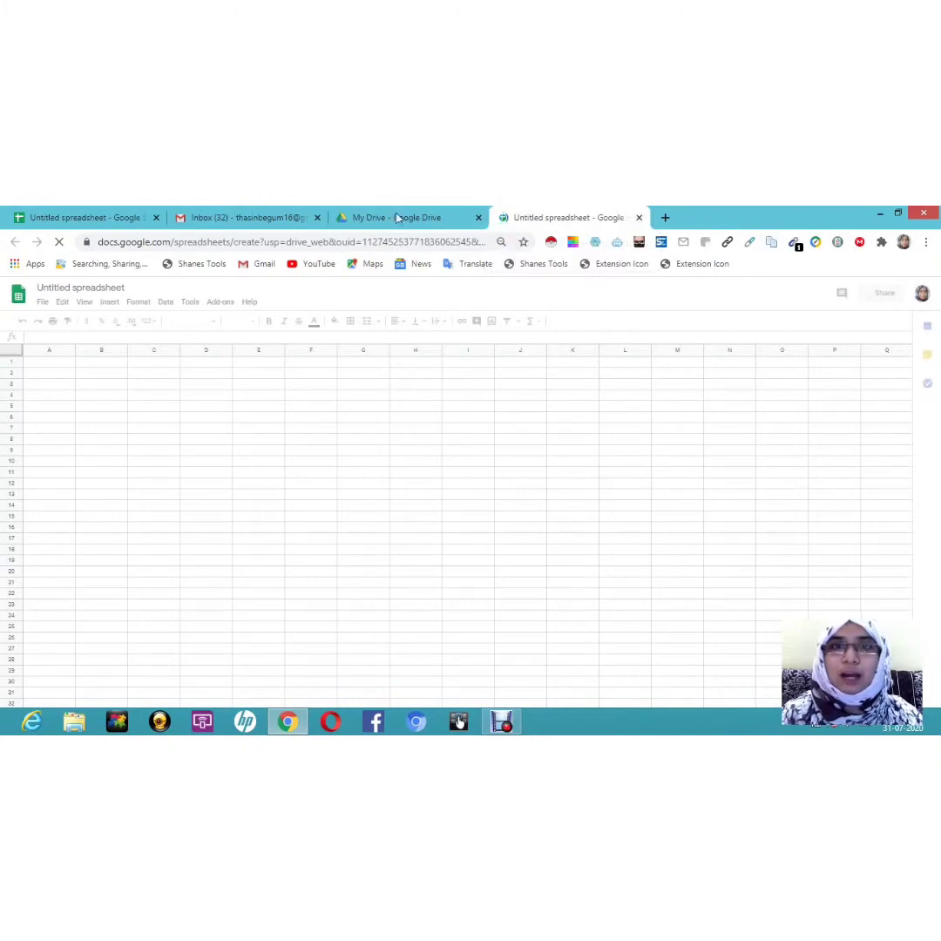
pyautogui.click(478, 218)
pyautogui.press('super')
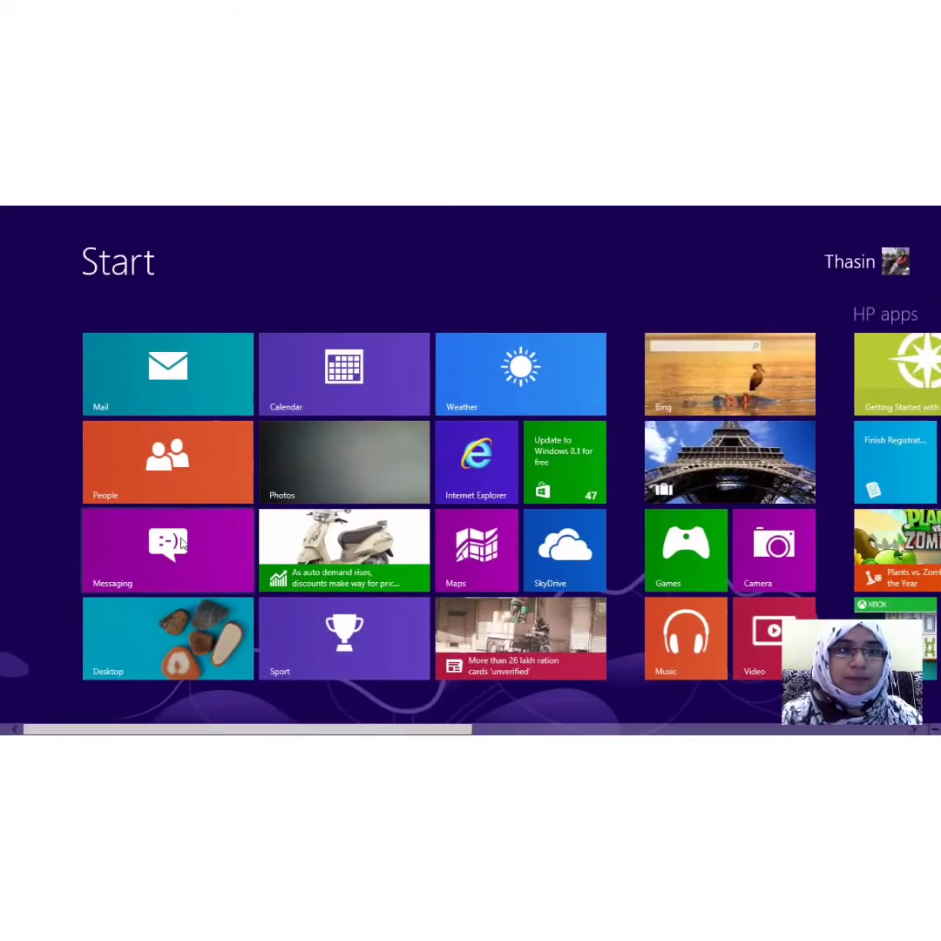
pyautogui.click(163, 652)
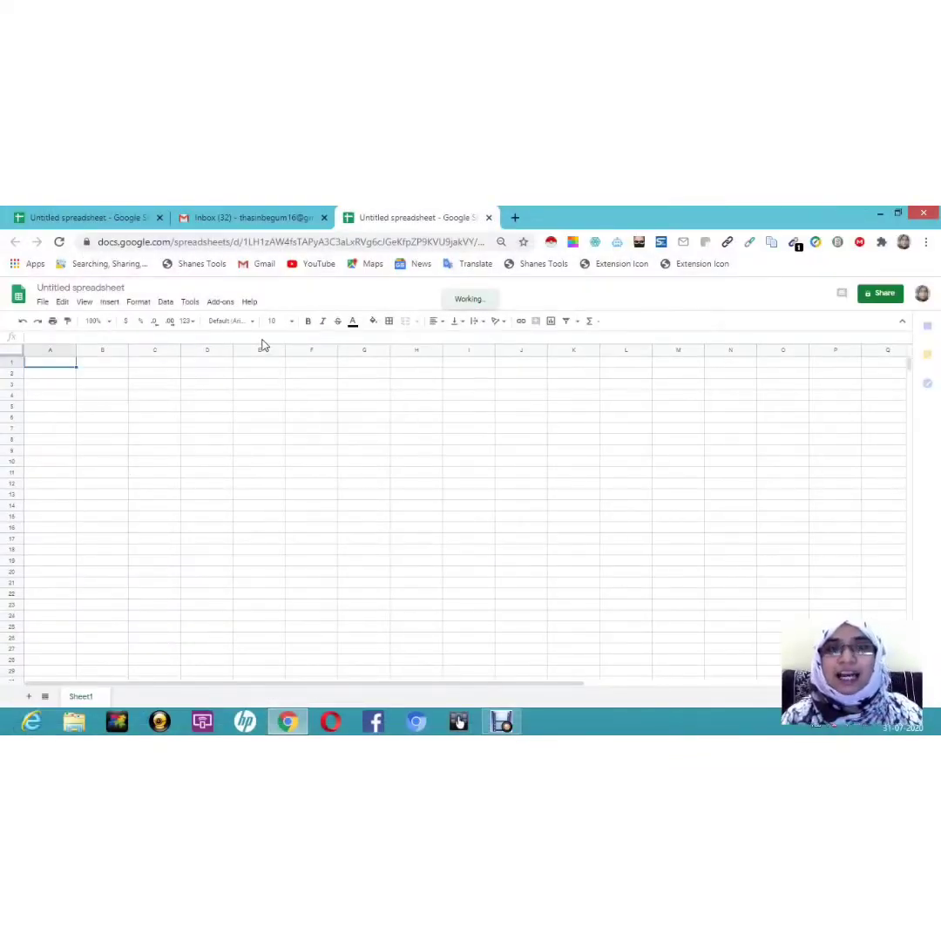
# Rename the untitled spreadsheet as demo.
pyautogui.click(120, 290)
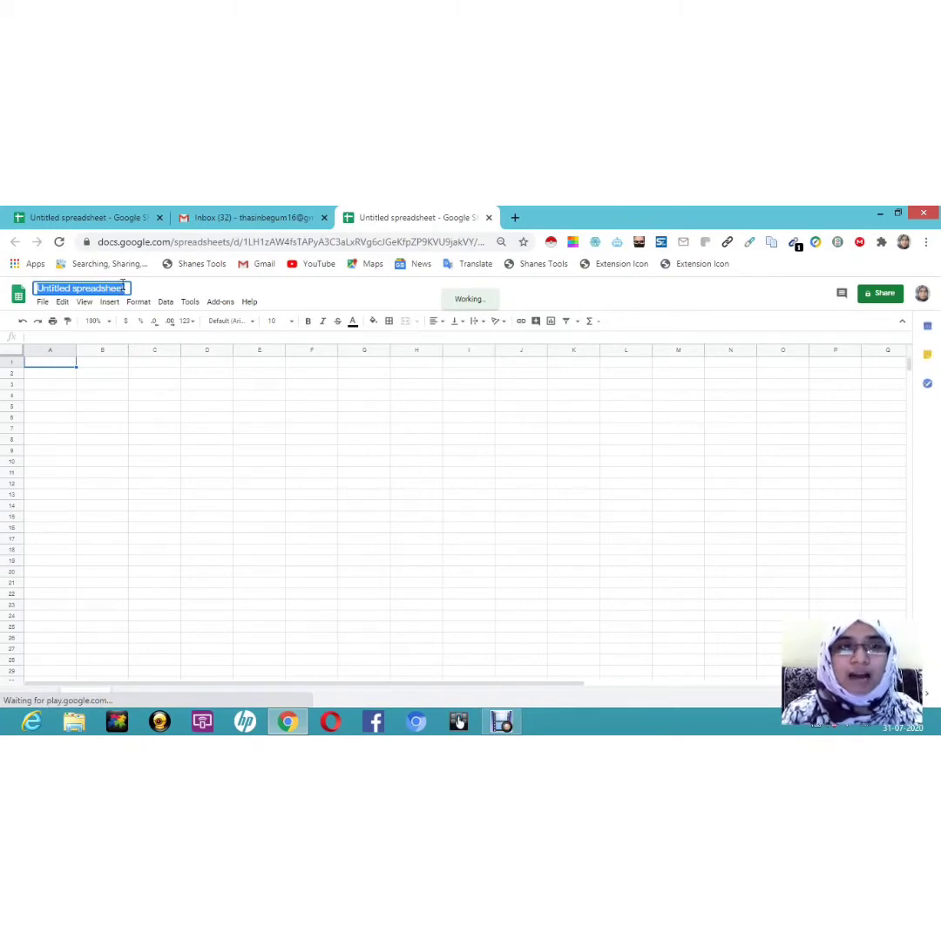
pyautogui.click(147, 288)
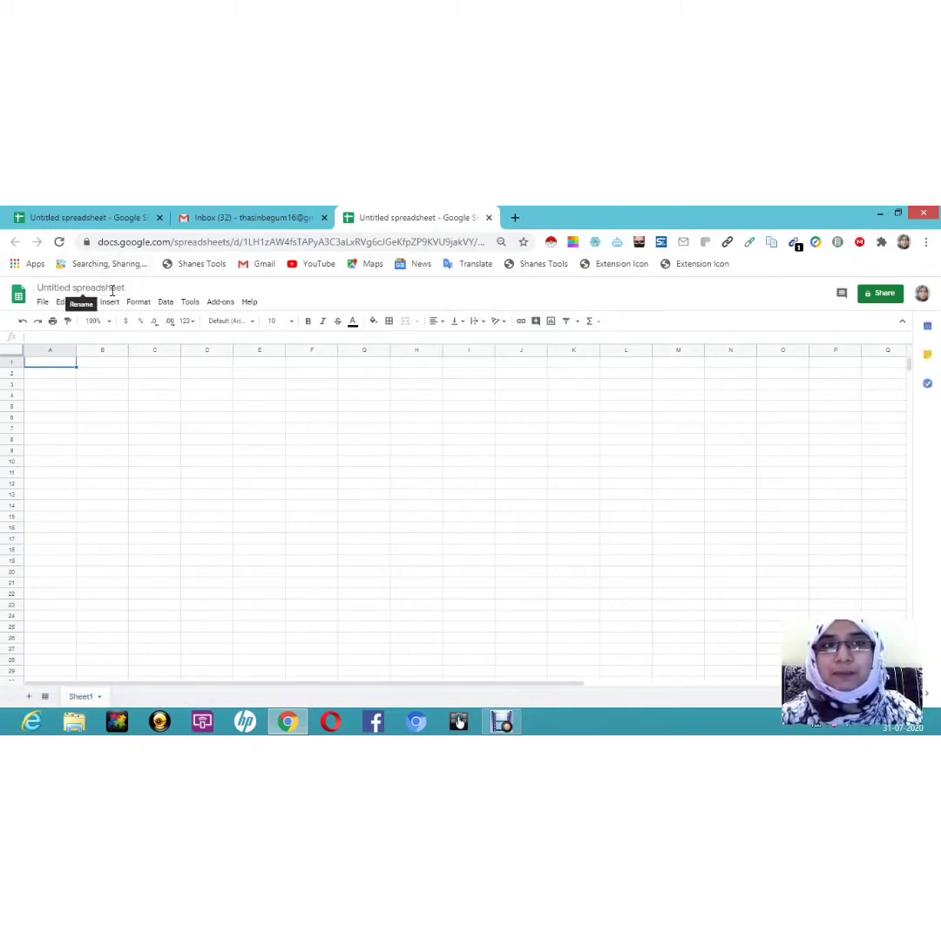
pyautogui.click(111, 291)
pyautogui.press('BackSpace')
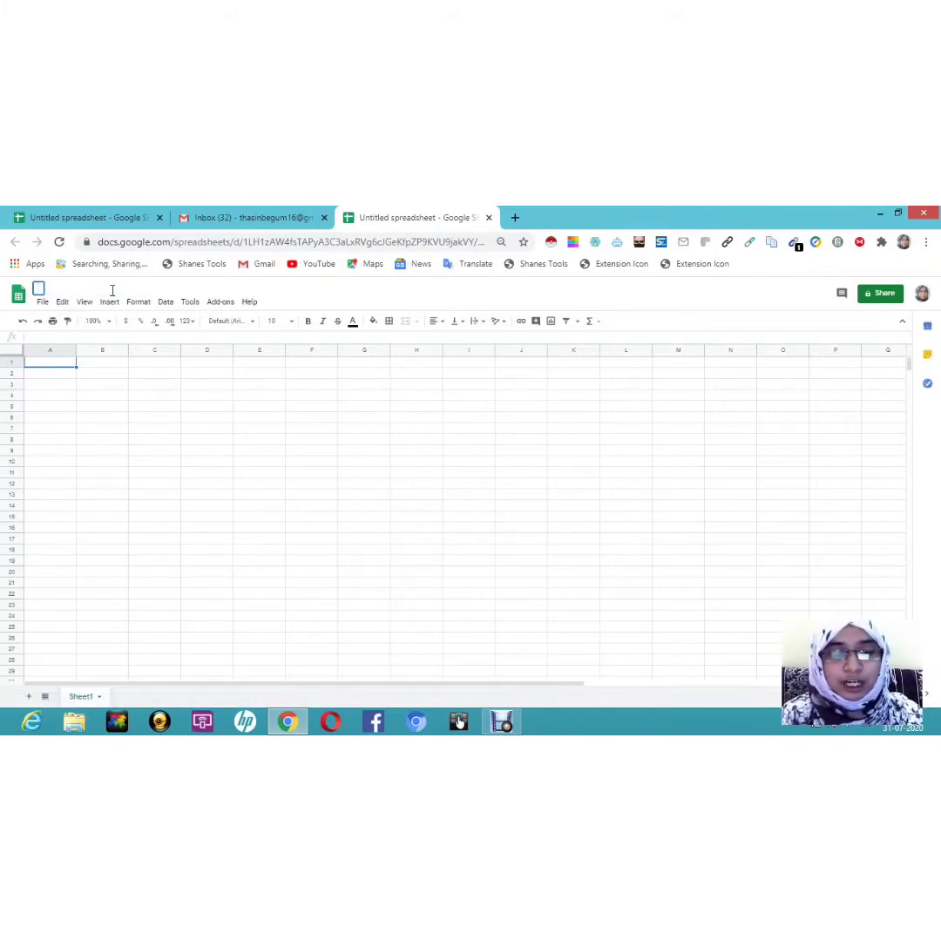
pyautogui.write('dem')
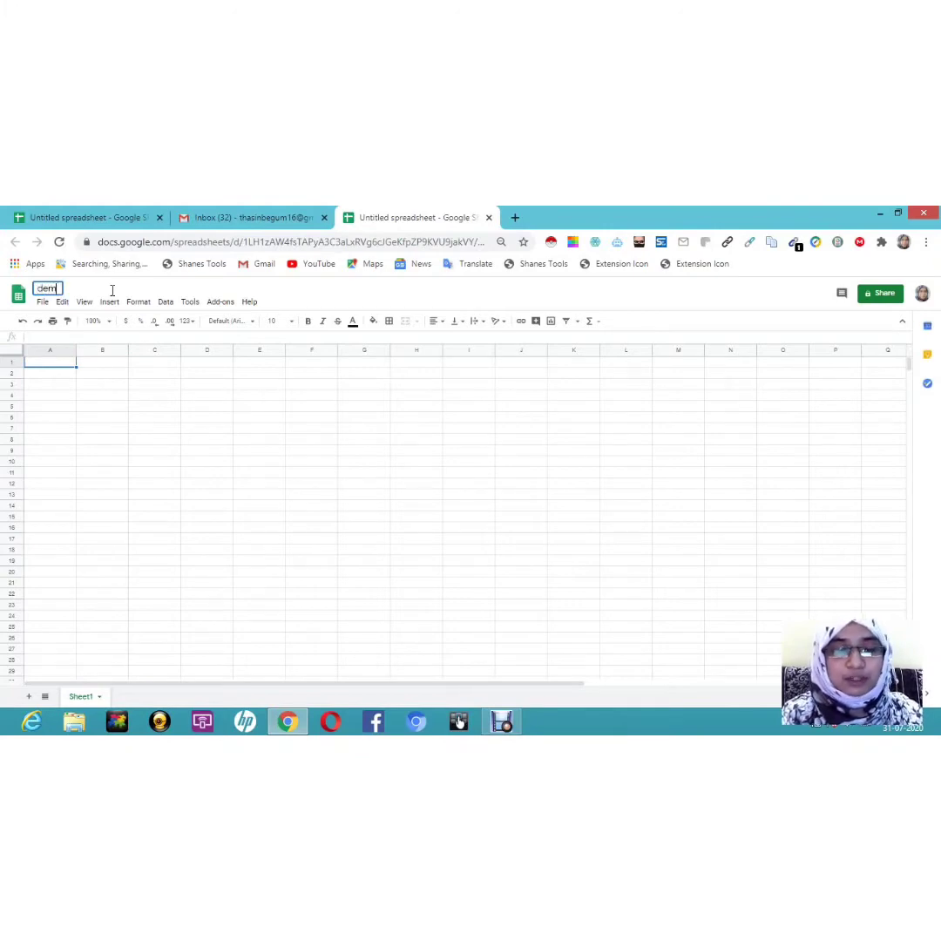
pyautogui.write('o')
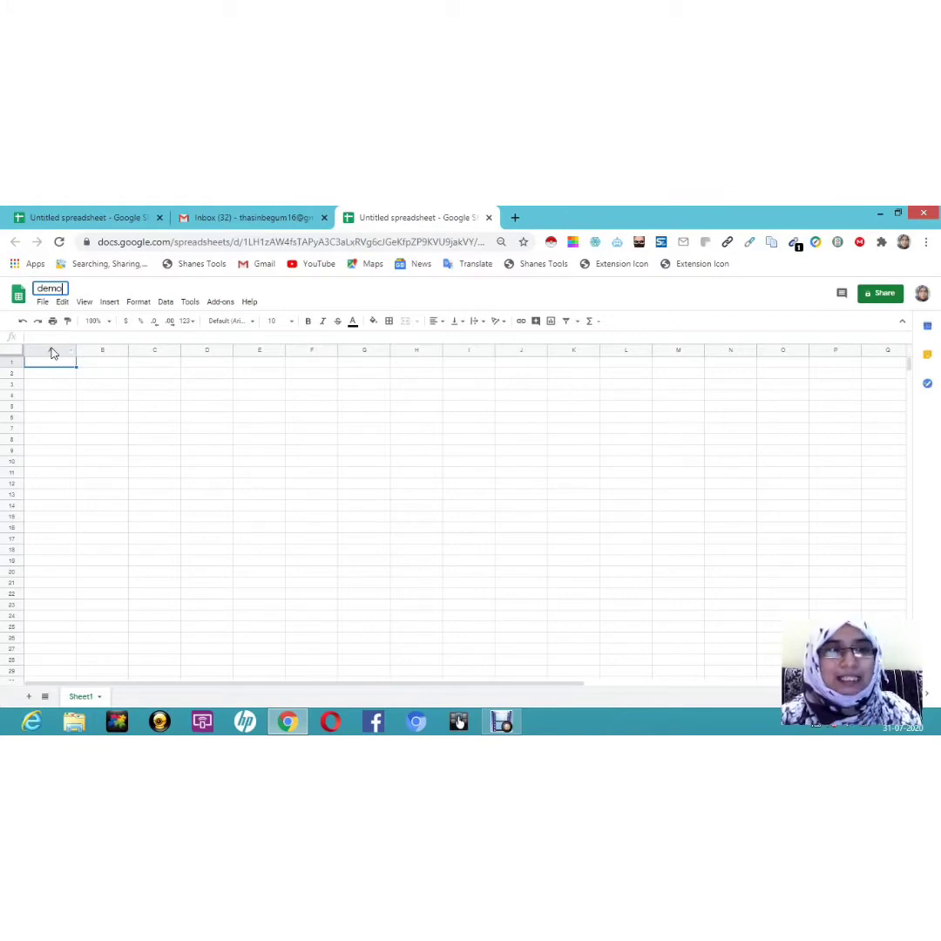
pyautogui.press('Return')
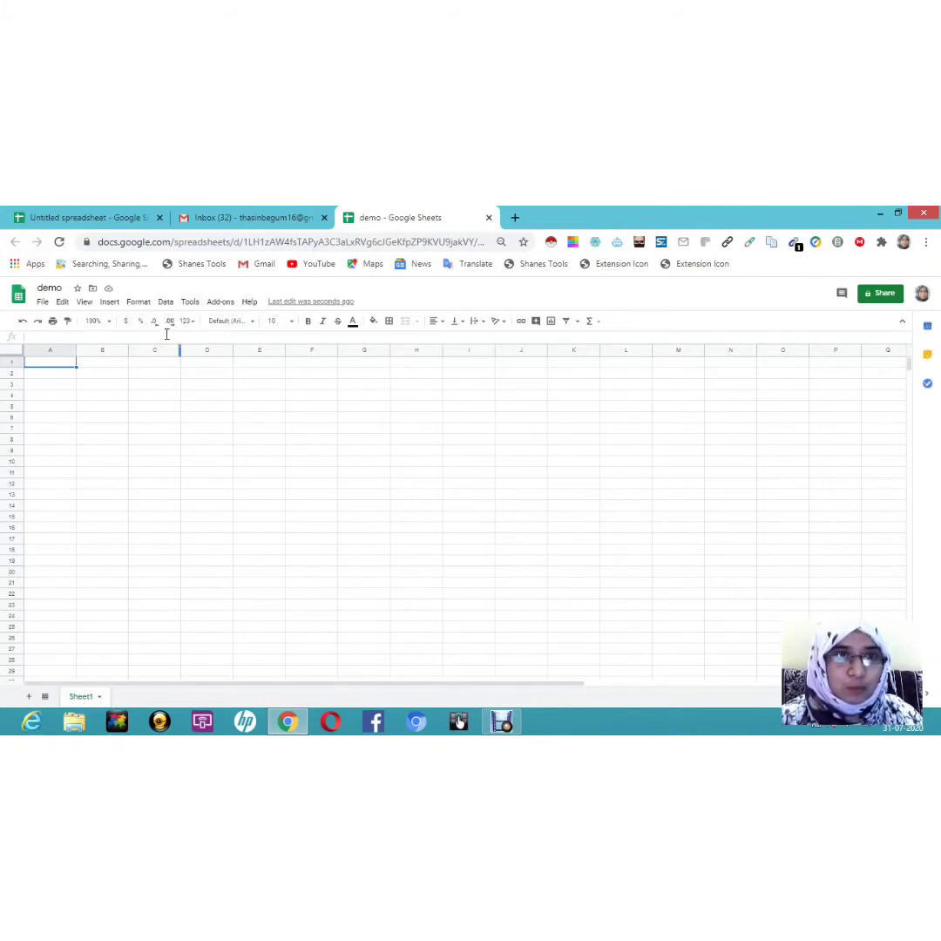
# Set the spreadsheet zoom to 200% and add two new sheets to the workbook.
pyautogui.click(109, 322)
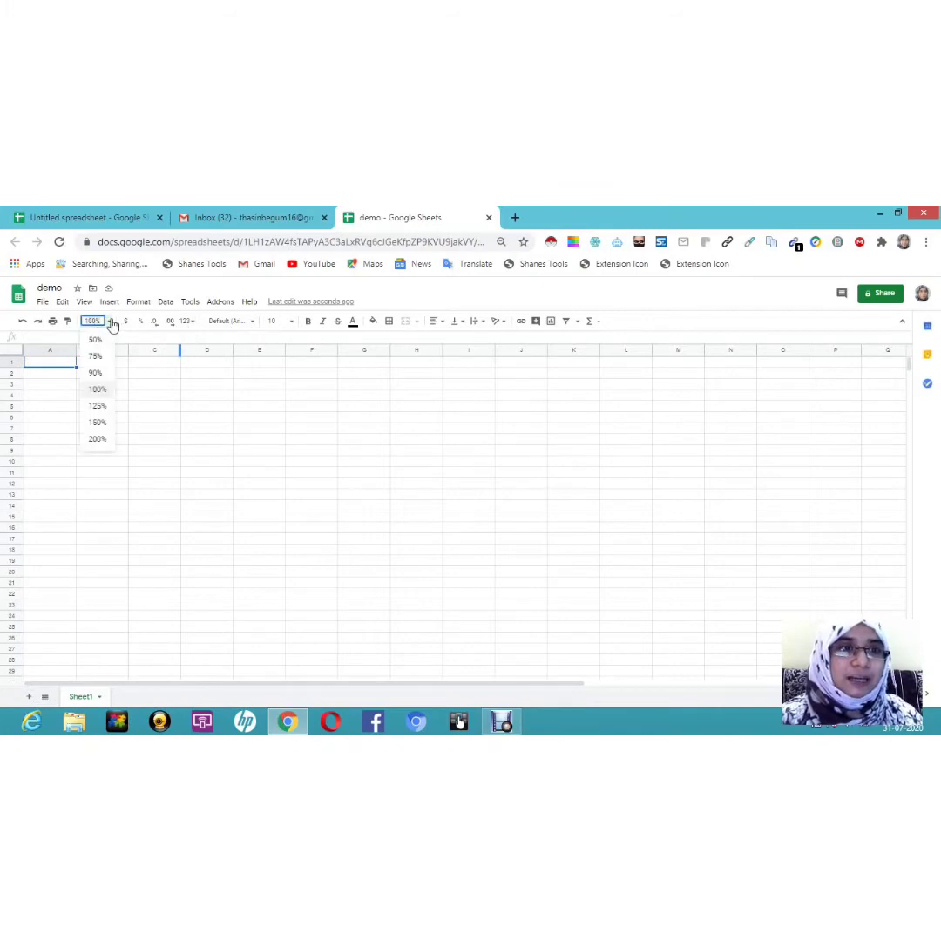
pyautogui.click(99, 440)
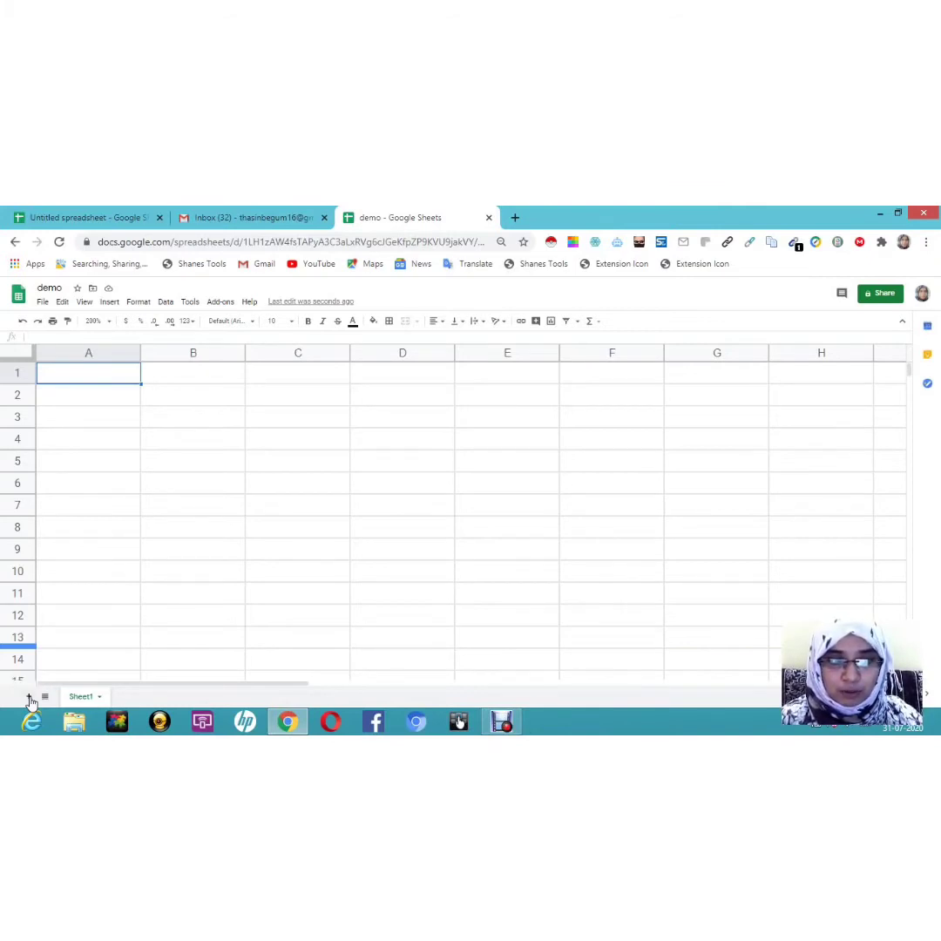
pyautogui.click(29, 697)
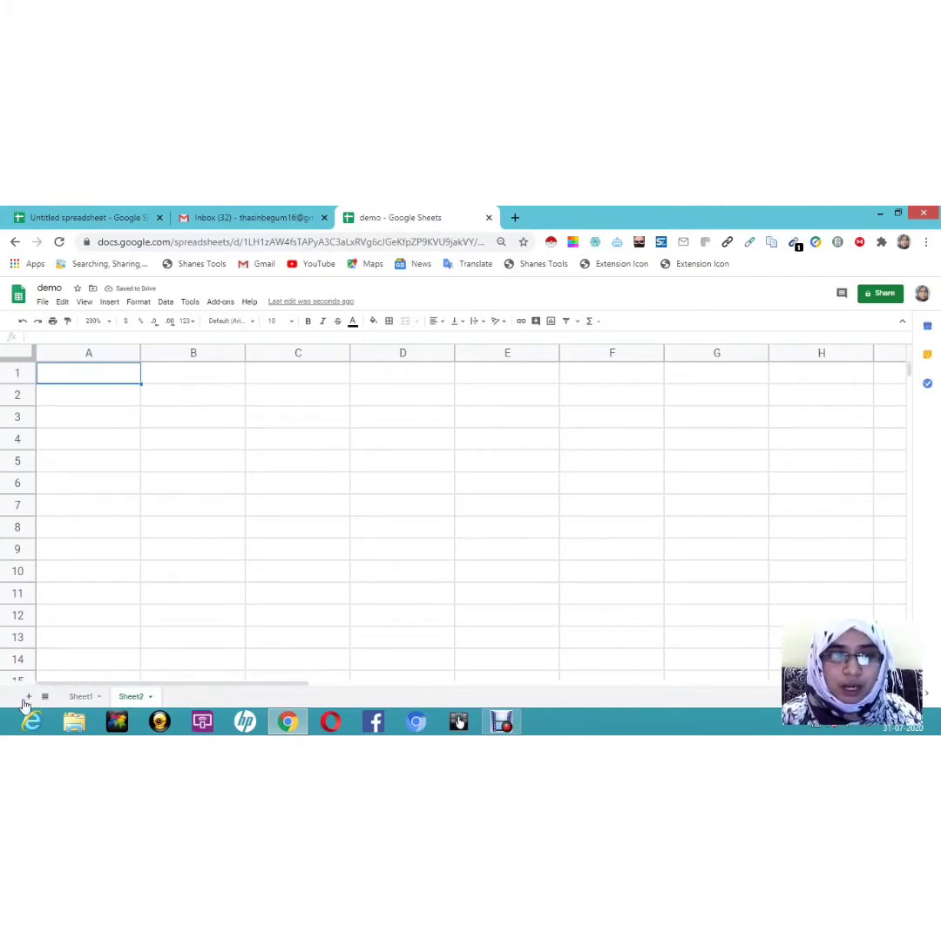
pyautogui.click(29, 697)
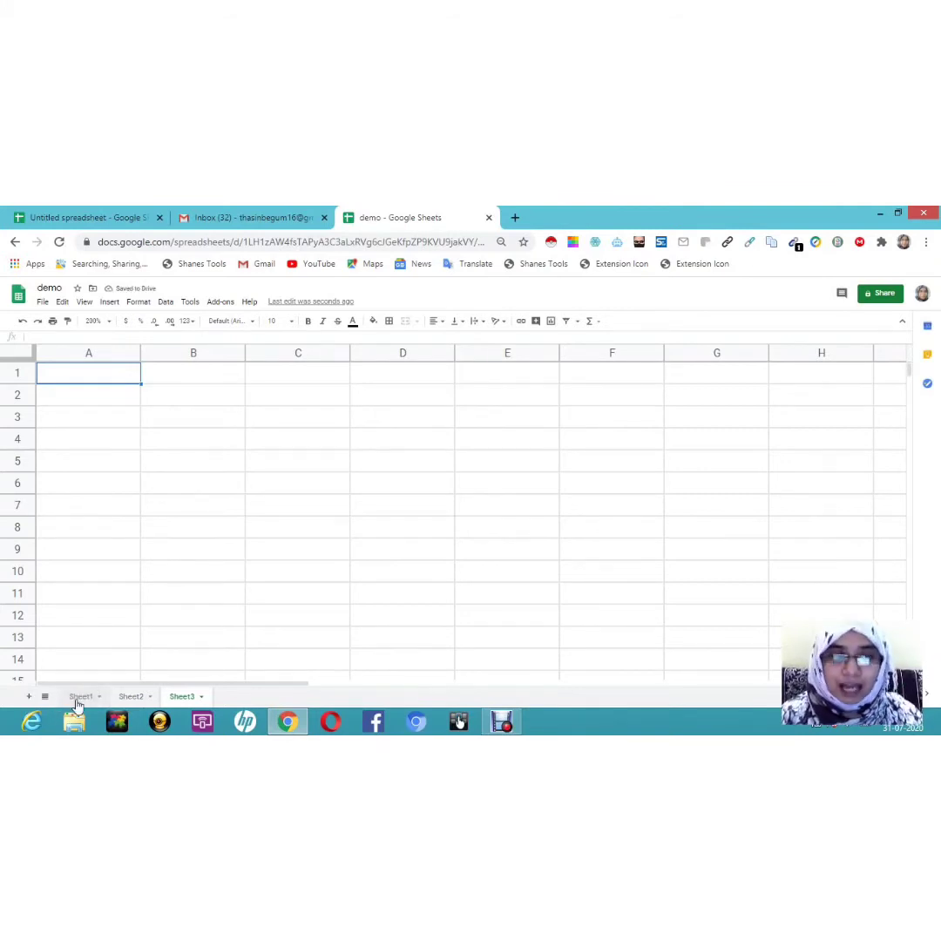
# Switch to Sheet1 using the list of all sheets and move it one place to the right.
pyautogui.click(44, 696)
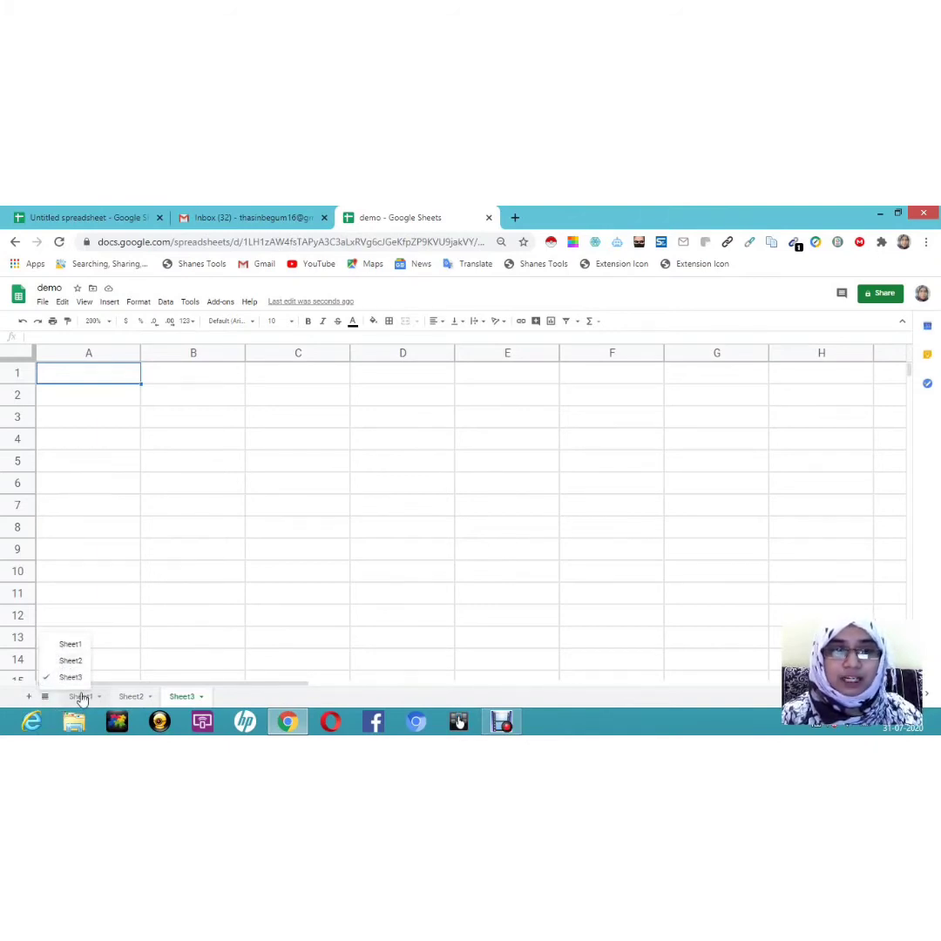
pyautogui.click(74, 645)
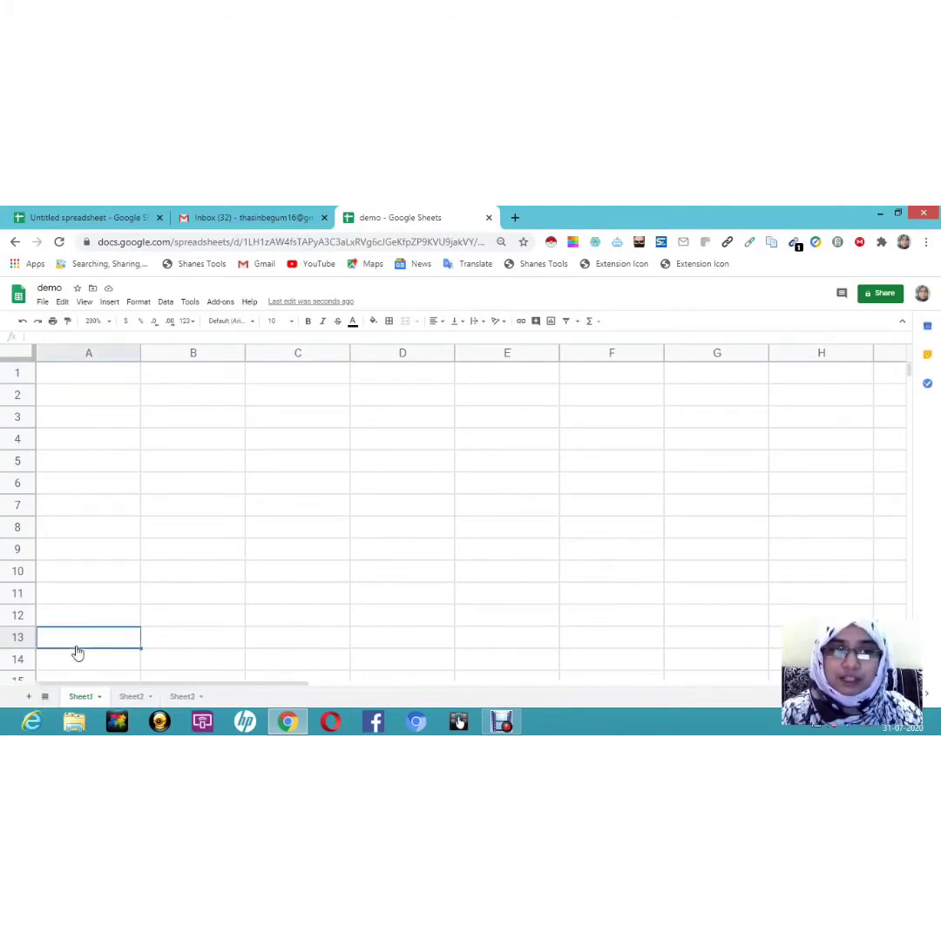
pyautogui.rightClick(76, 703)
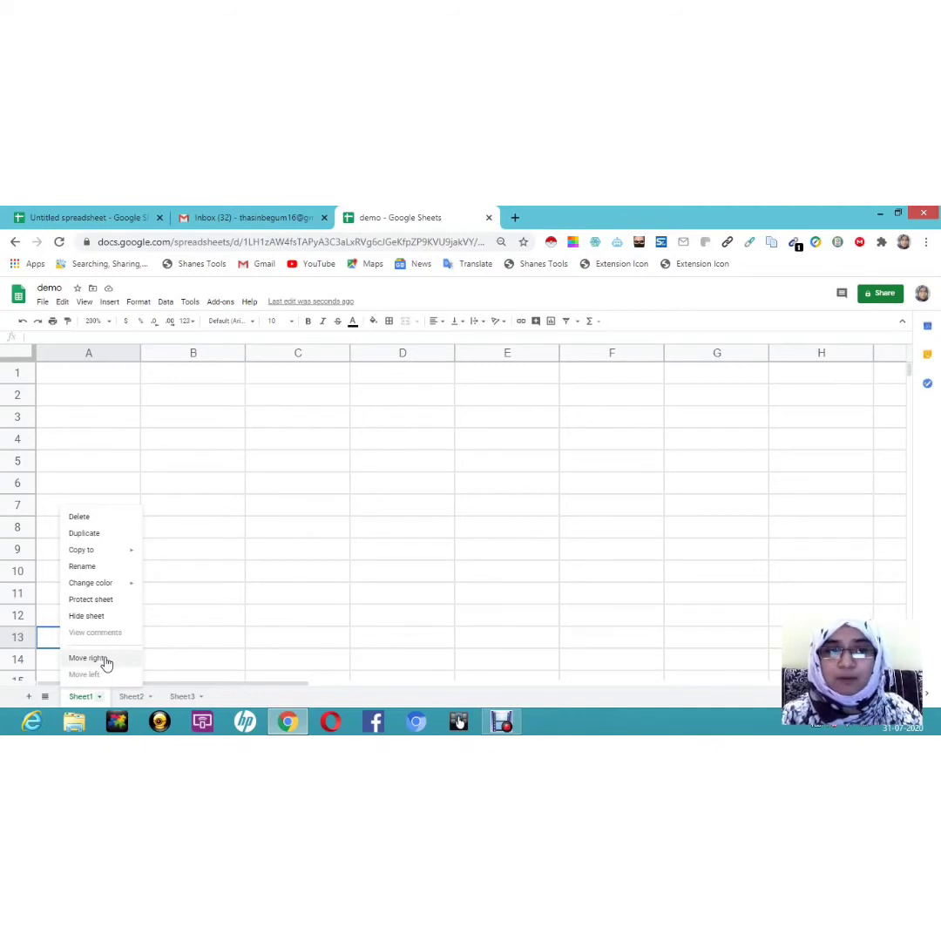
pyautogui.click(90, 659)
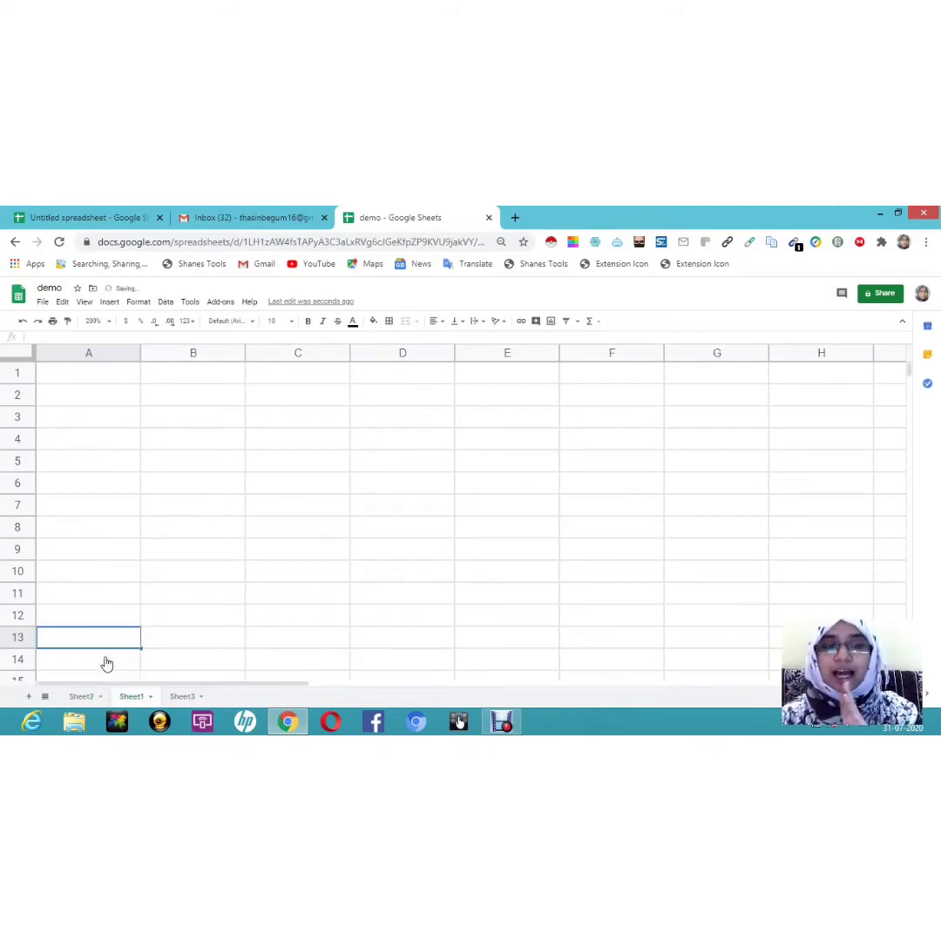
pyautogui.rightClick(129, 700)
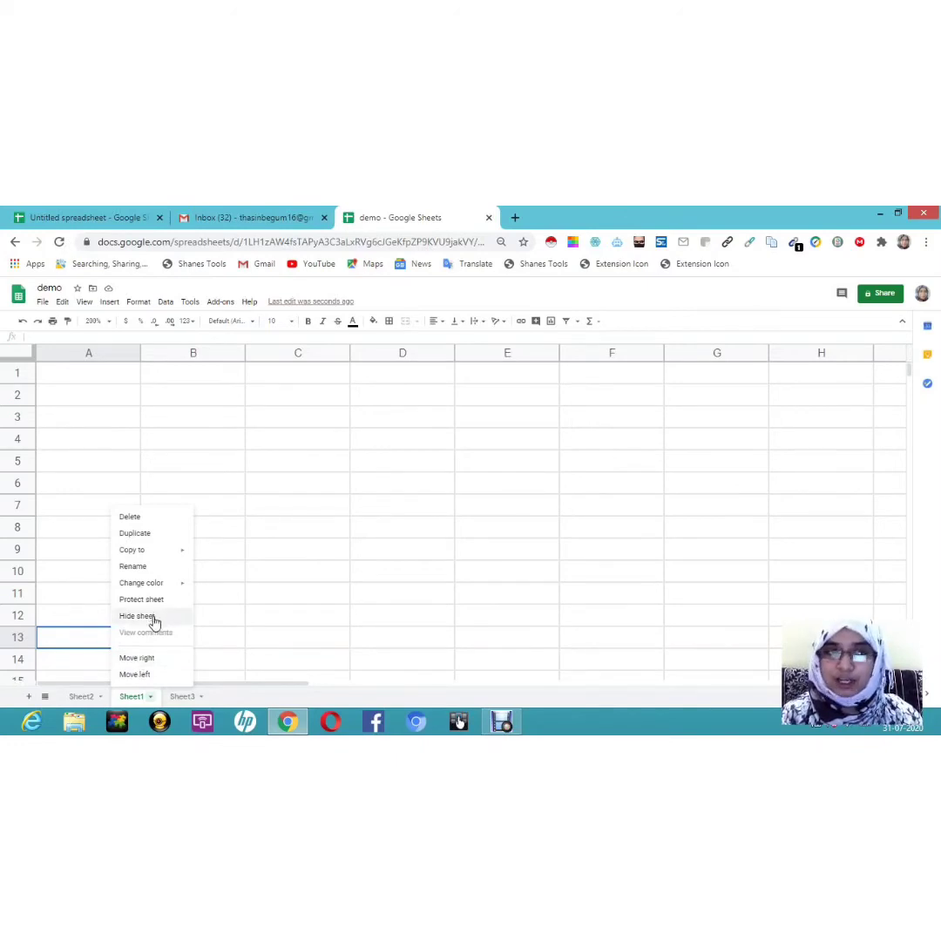
pyautogui.click(254, 555)
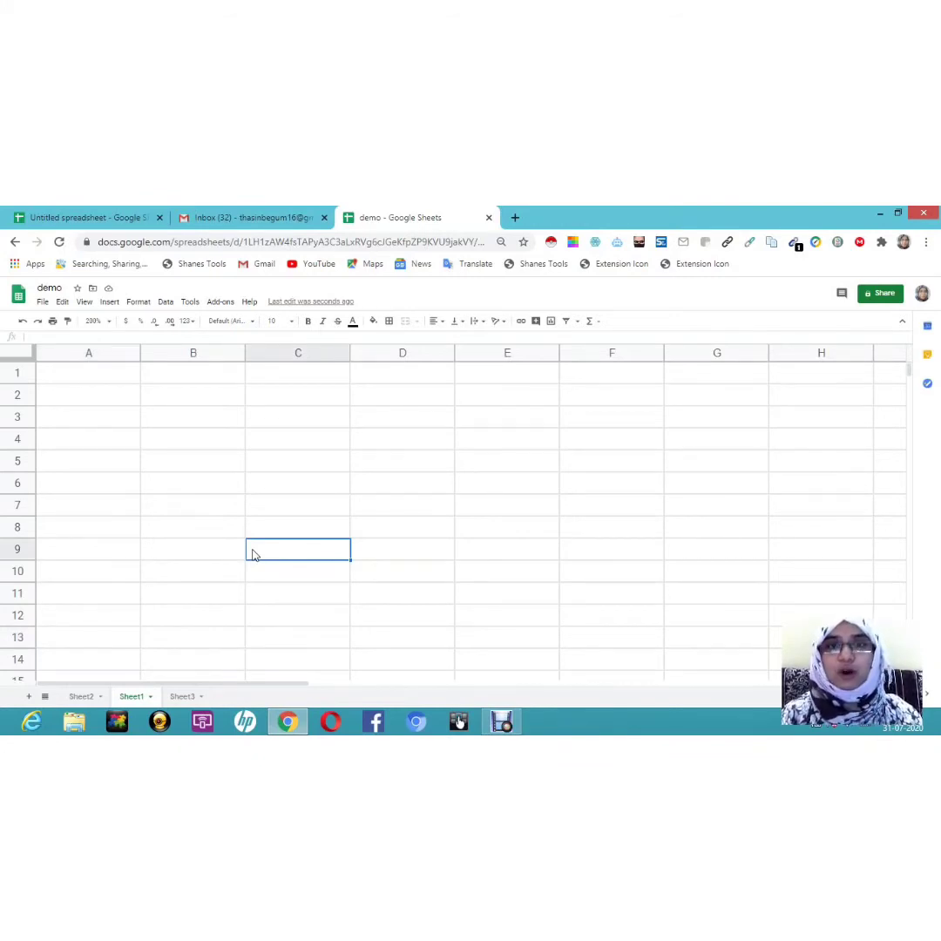
pyautogui.click(145, 698)
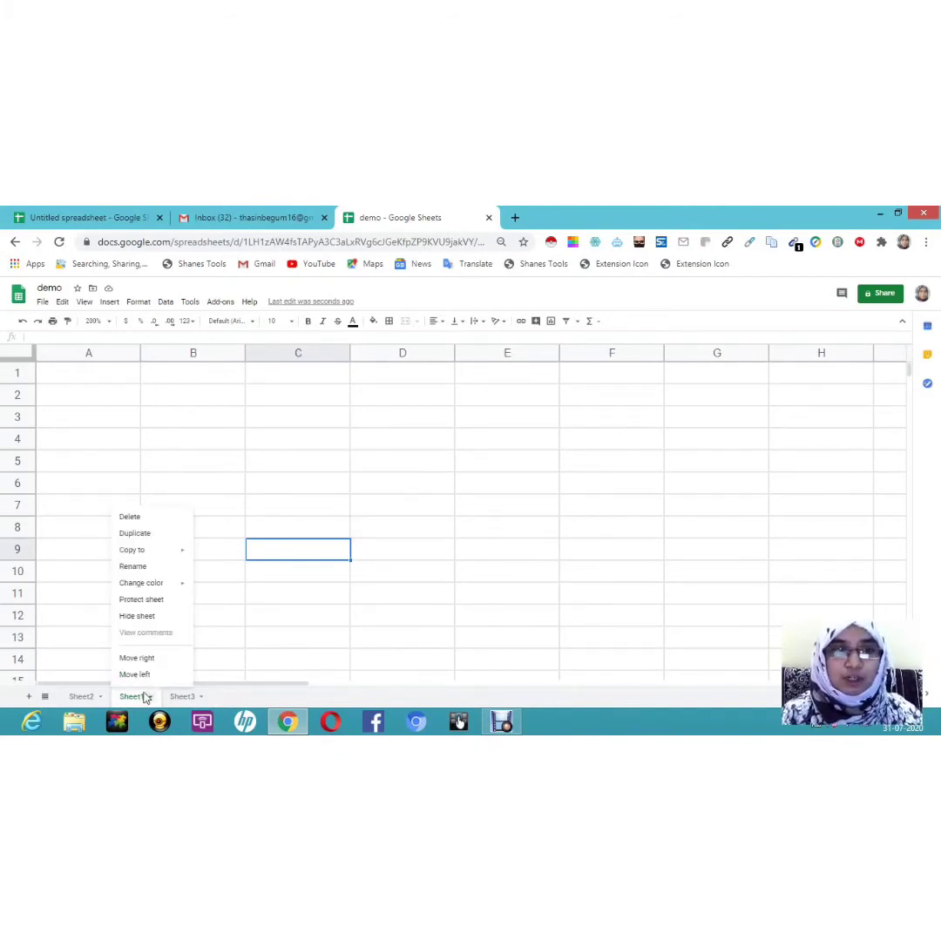
# Enter the text abc in cell C9 of Sheet1.
pyautogui.click(301, 552)
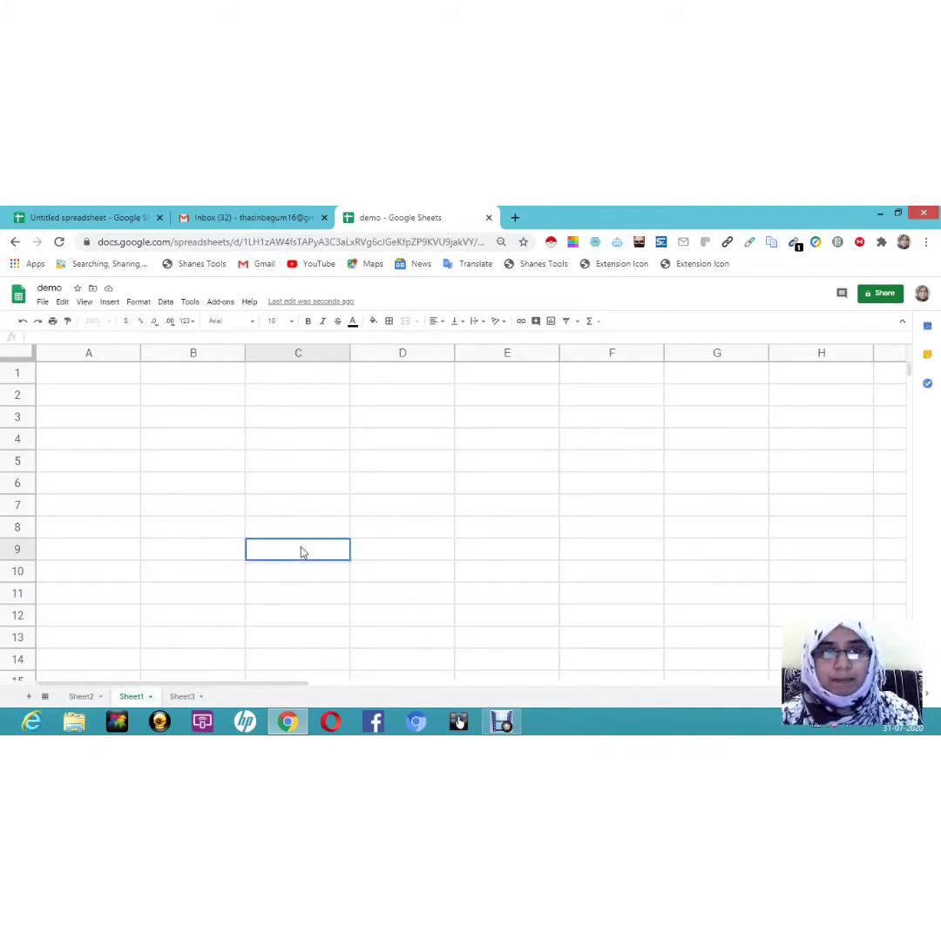
pyautogui.write('abc')
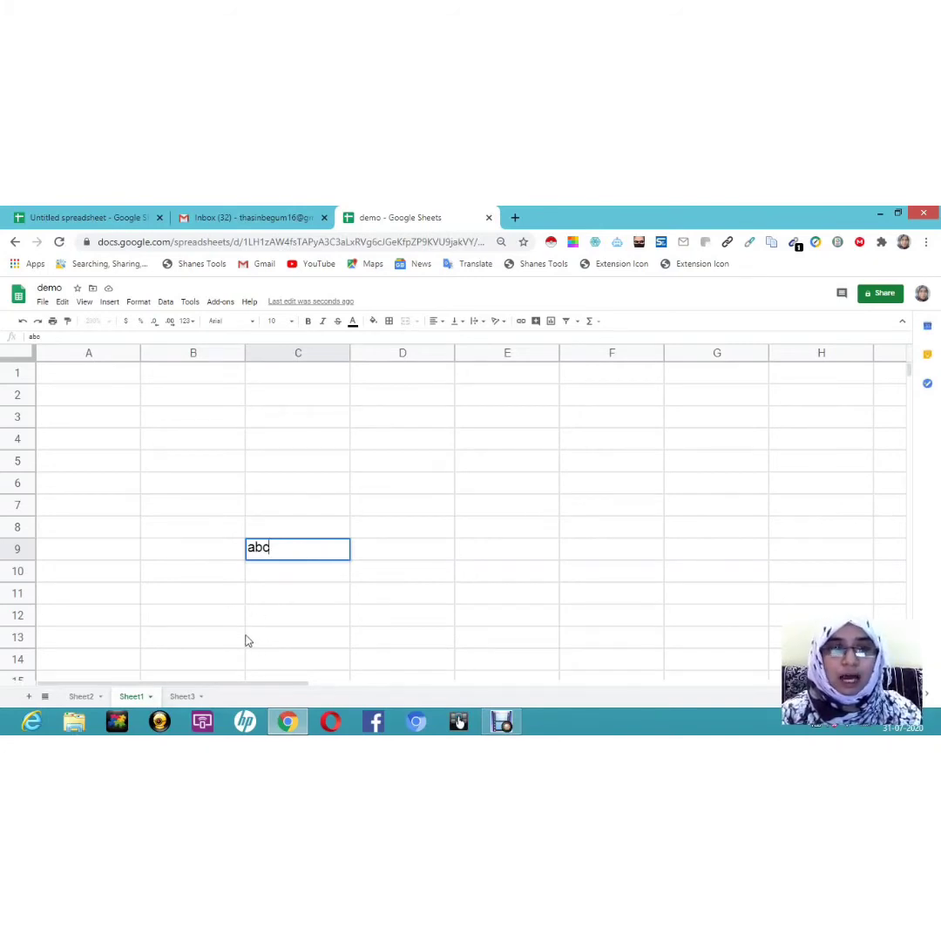
# Hide Sheet1 and bring it back into view using the list of all sheets.
pyautogui.click(132, 698)
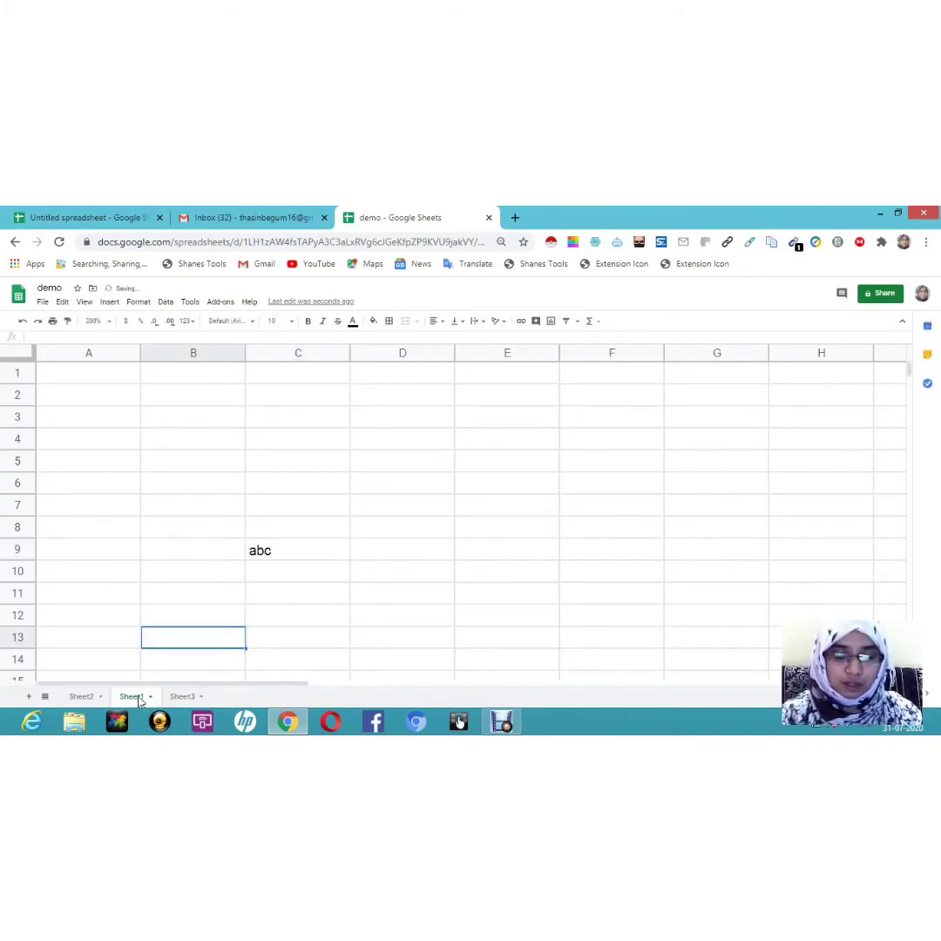
pyautogui.rightClick(139, 699)
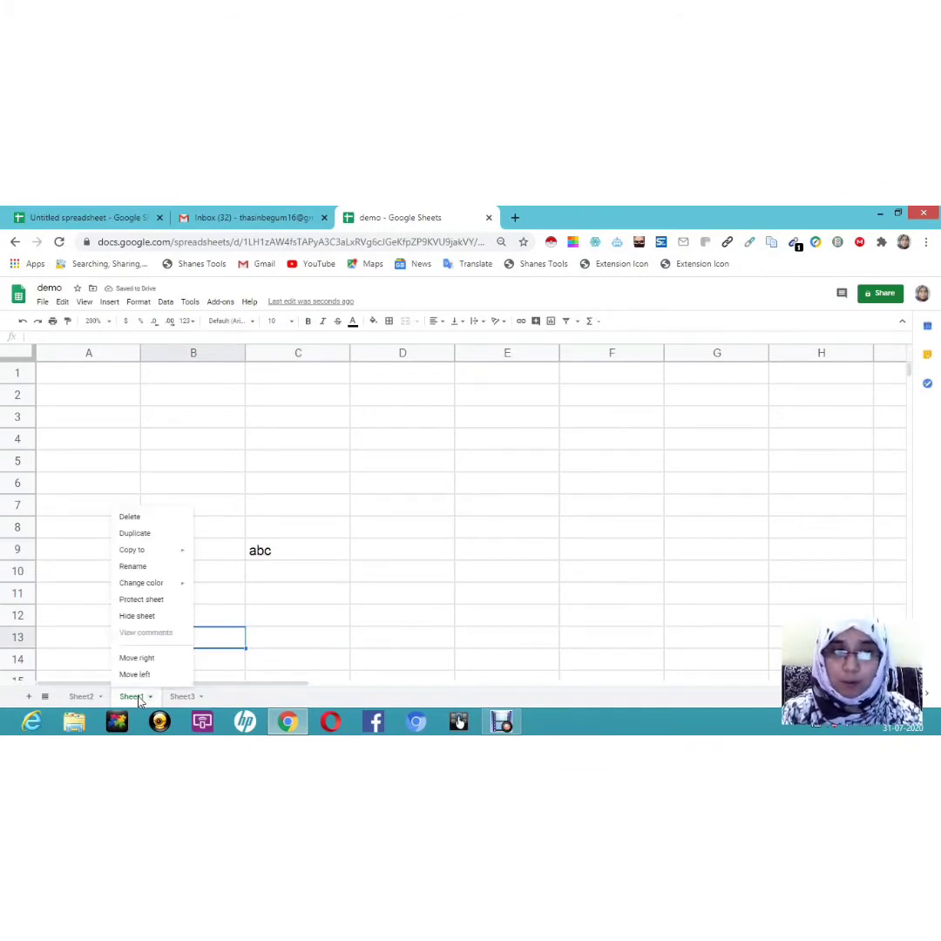
pyautogui.click(136, 617)
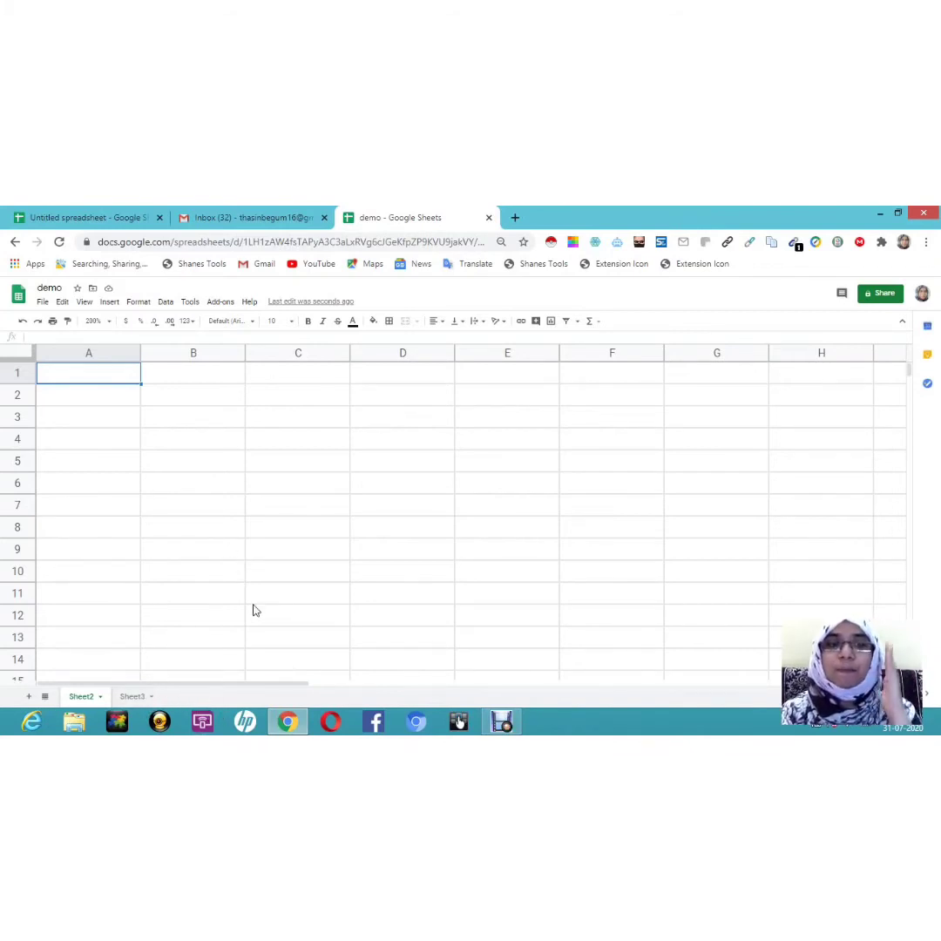
pyautogui.click(46, 699)
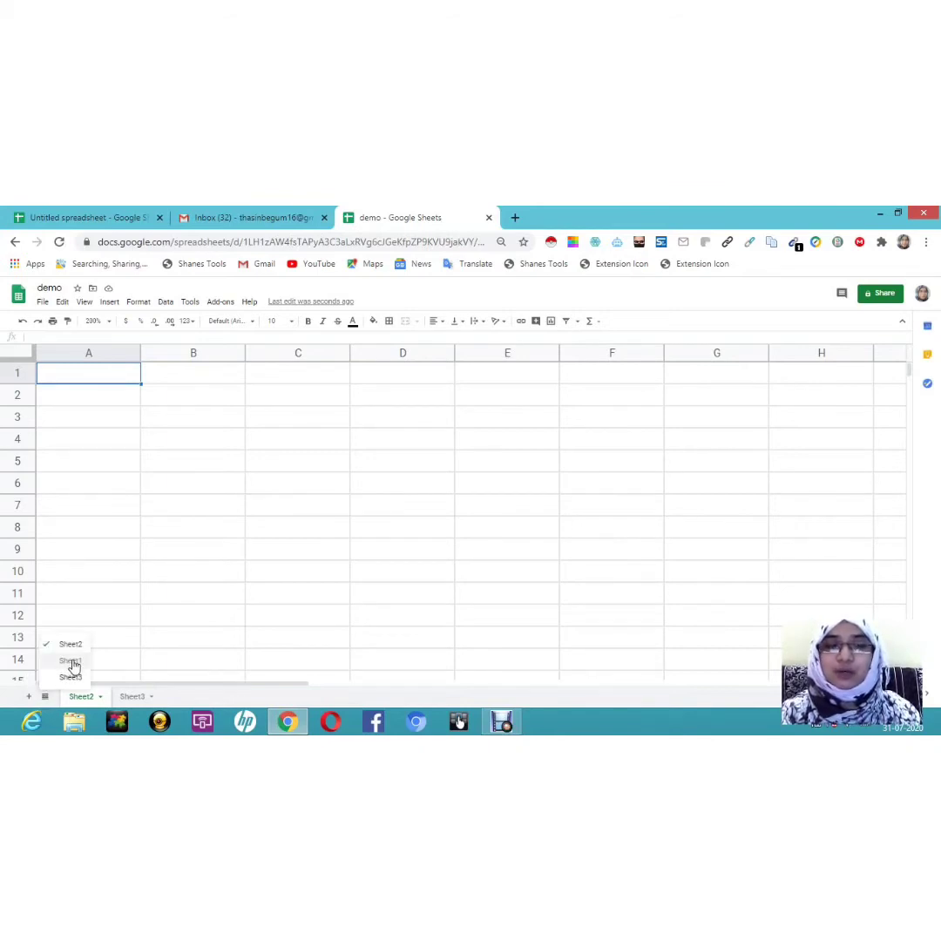
pyautogui.click(73, 664)
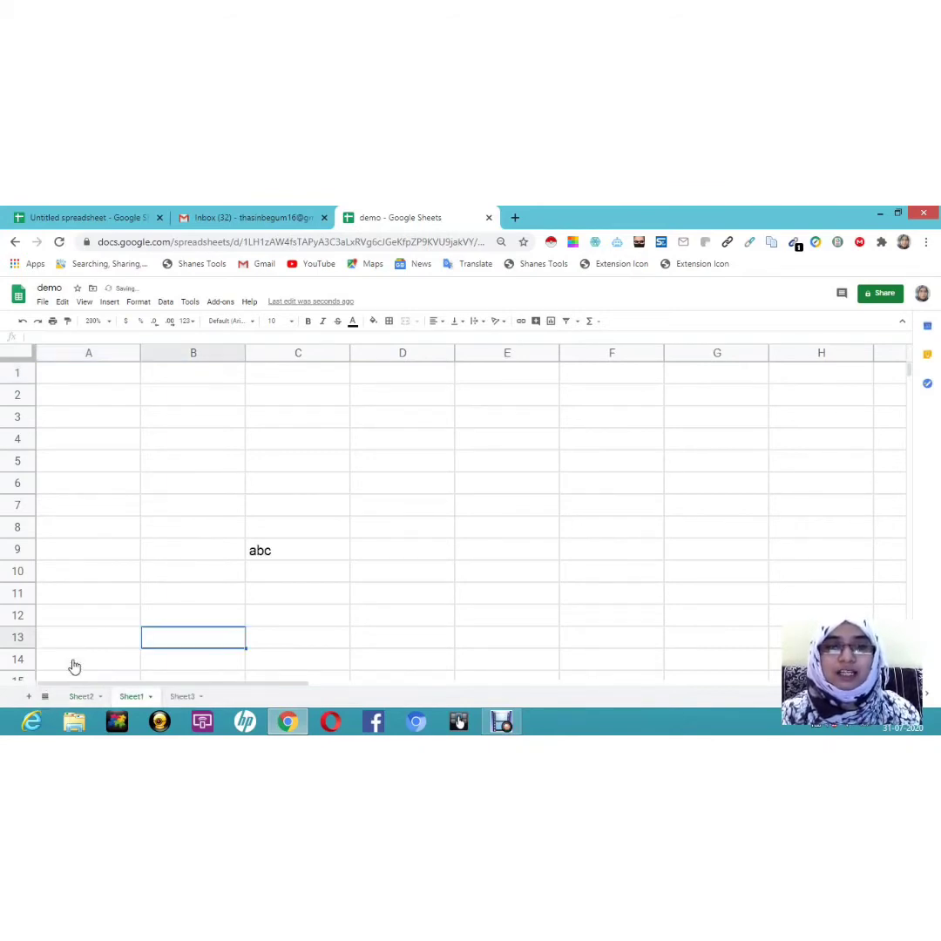
pyautogui.click(83, 662)
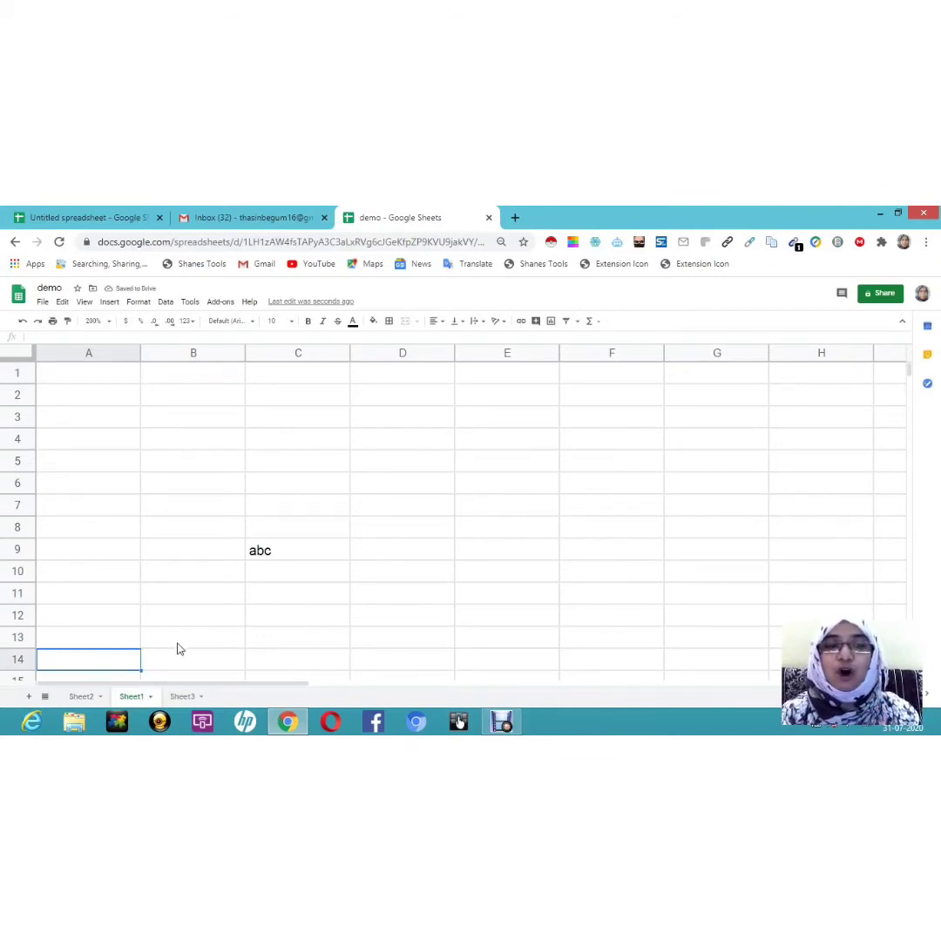
# Enter 6 in cell C7 and 7 in cell C8 of Sheet1.
pyautogui.rightClick(142, 699)
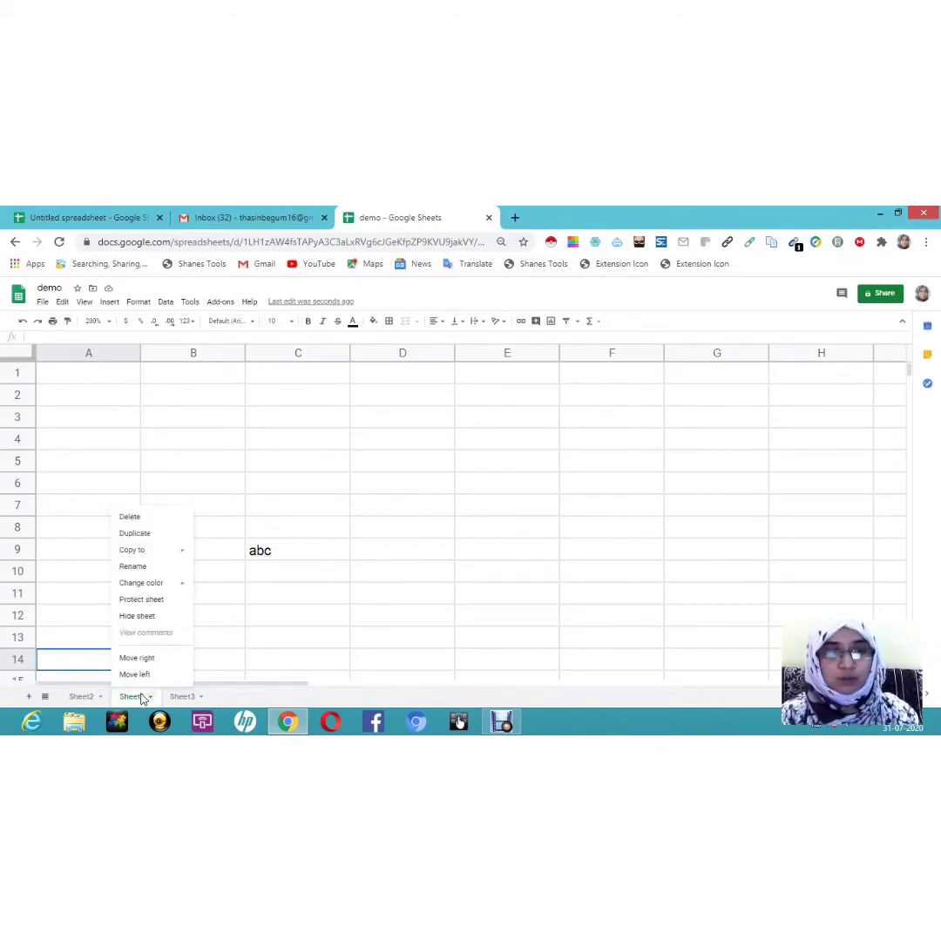
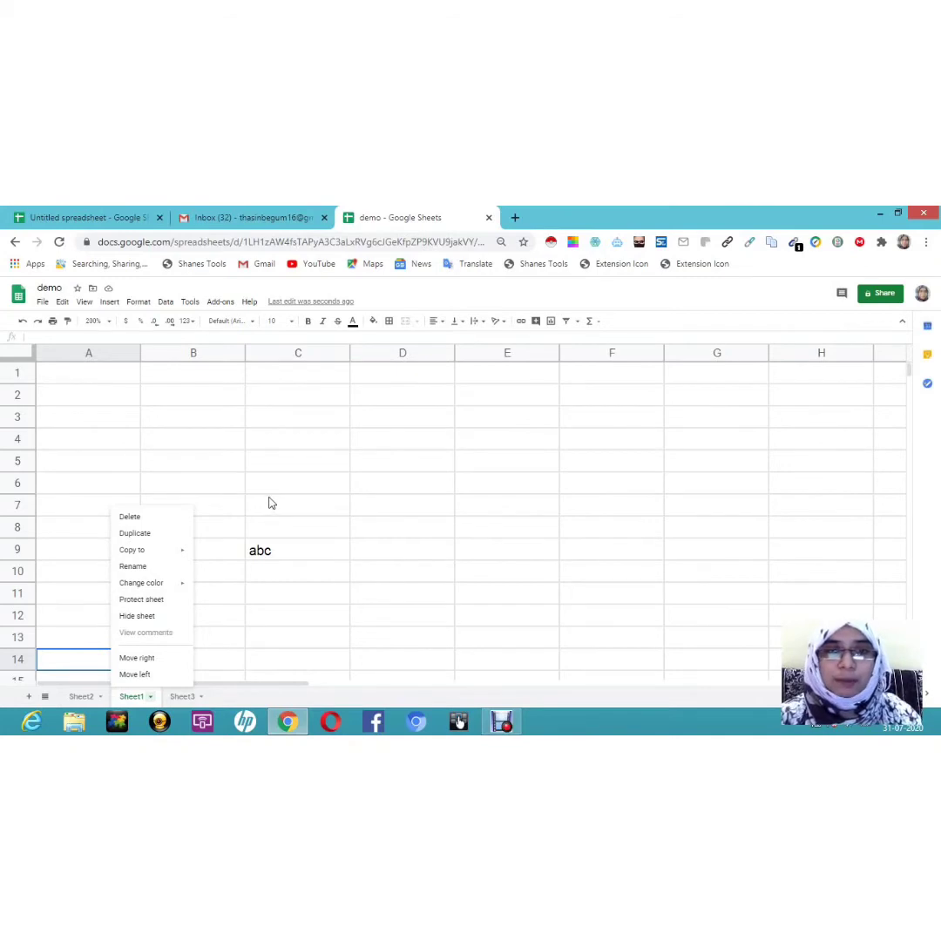
pyautogui.click(270, 503)
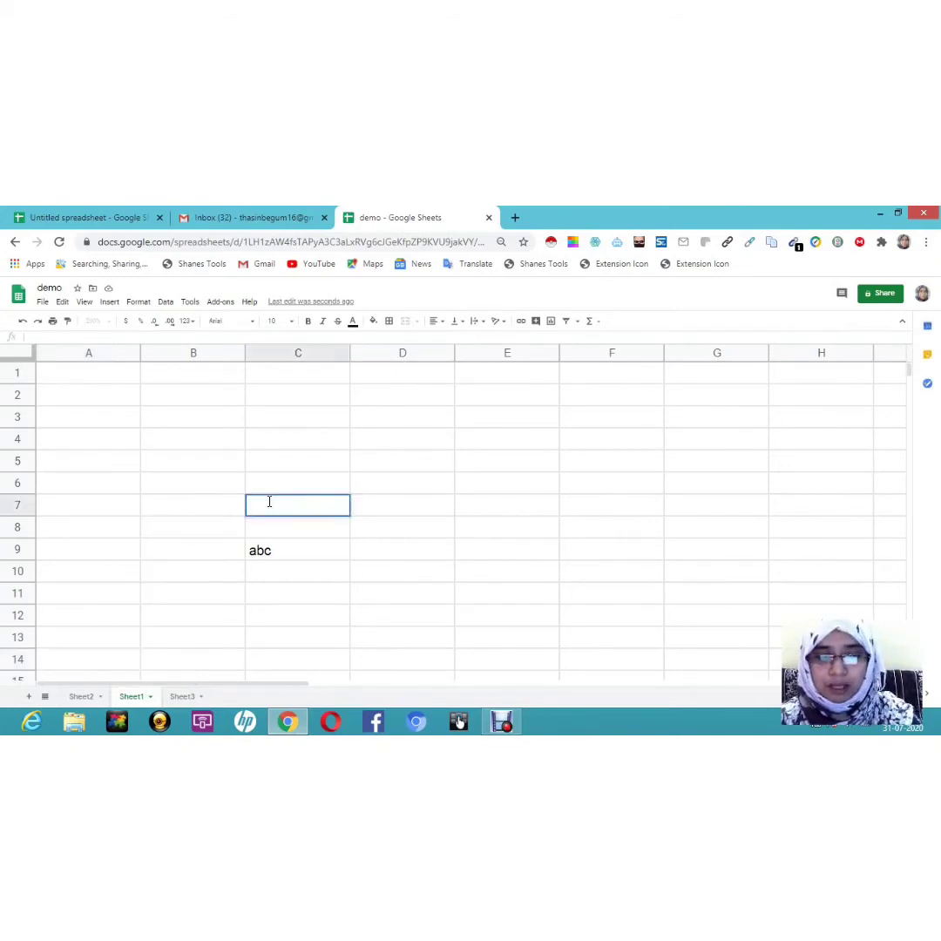
pyautogui.write('6')
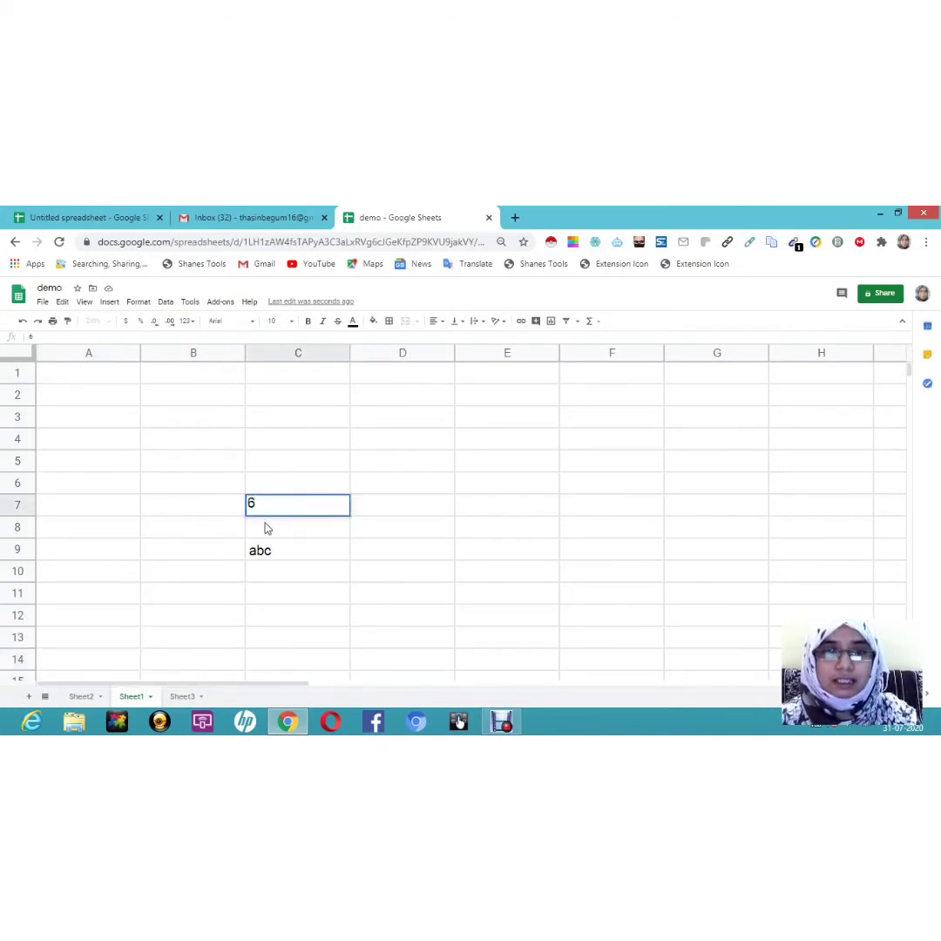
pyautogui.click(267, 528)
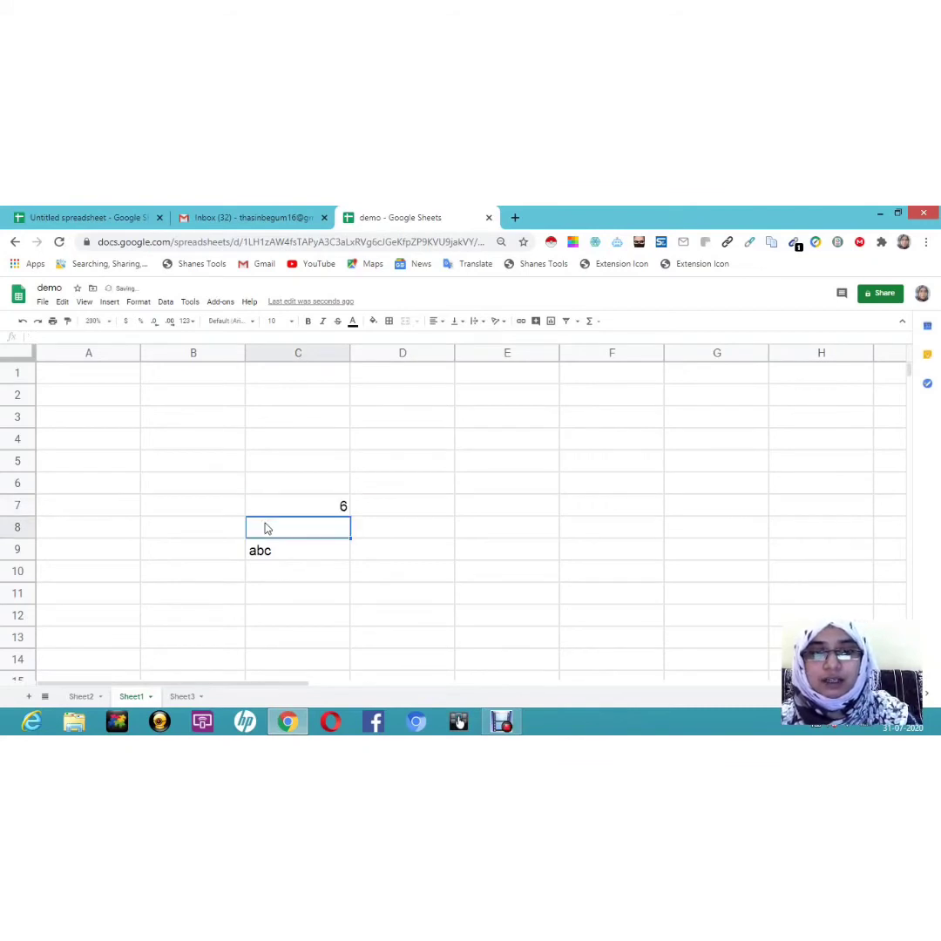
pyautogui.write('7')
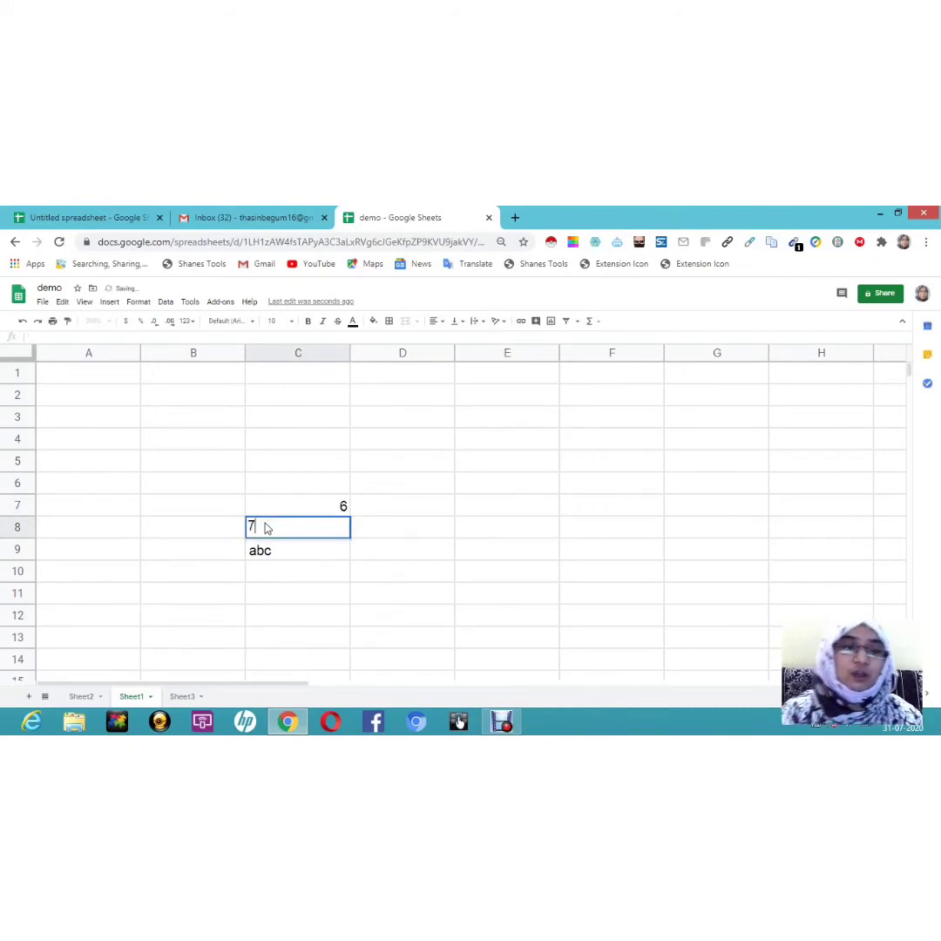
# Protect the whole of Sheet1 with the description admin and proceed to its permissions.
pyautogui.rightClick(140, 703)
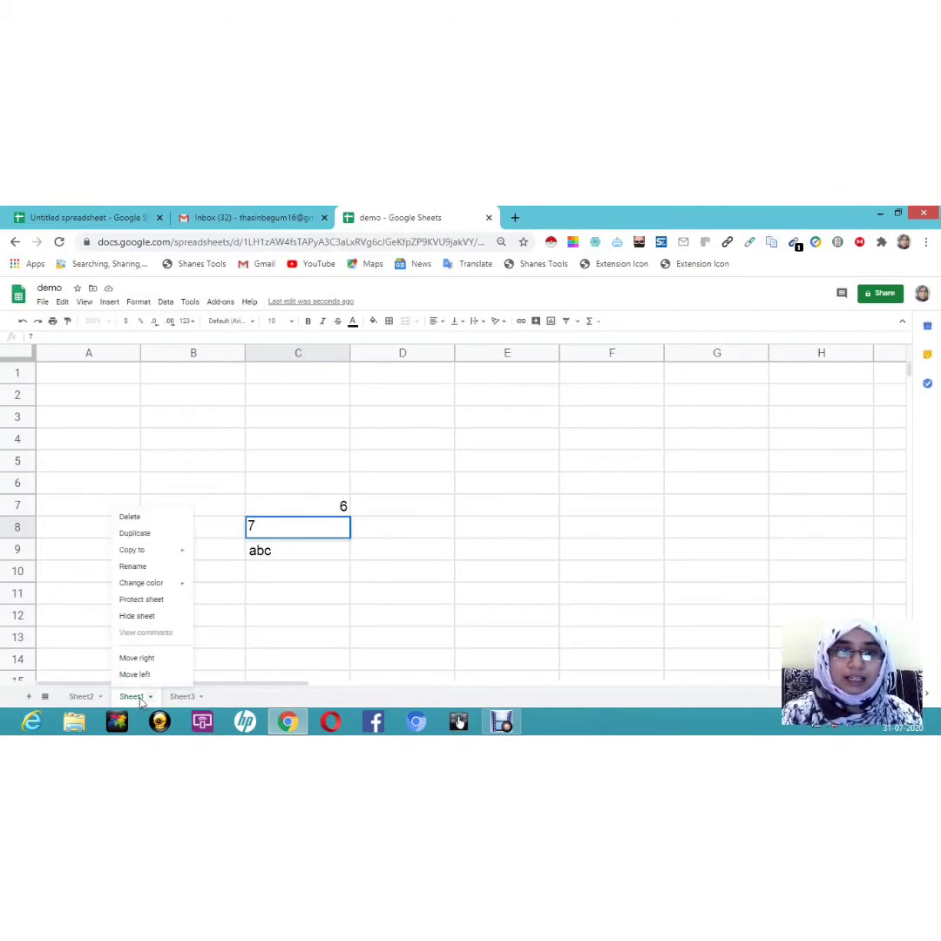
pyautogui.click(150, 601)
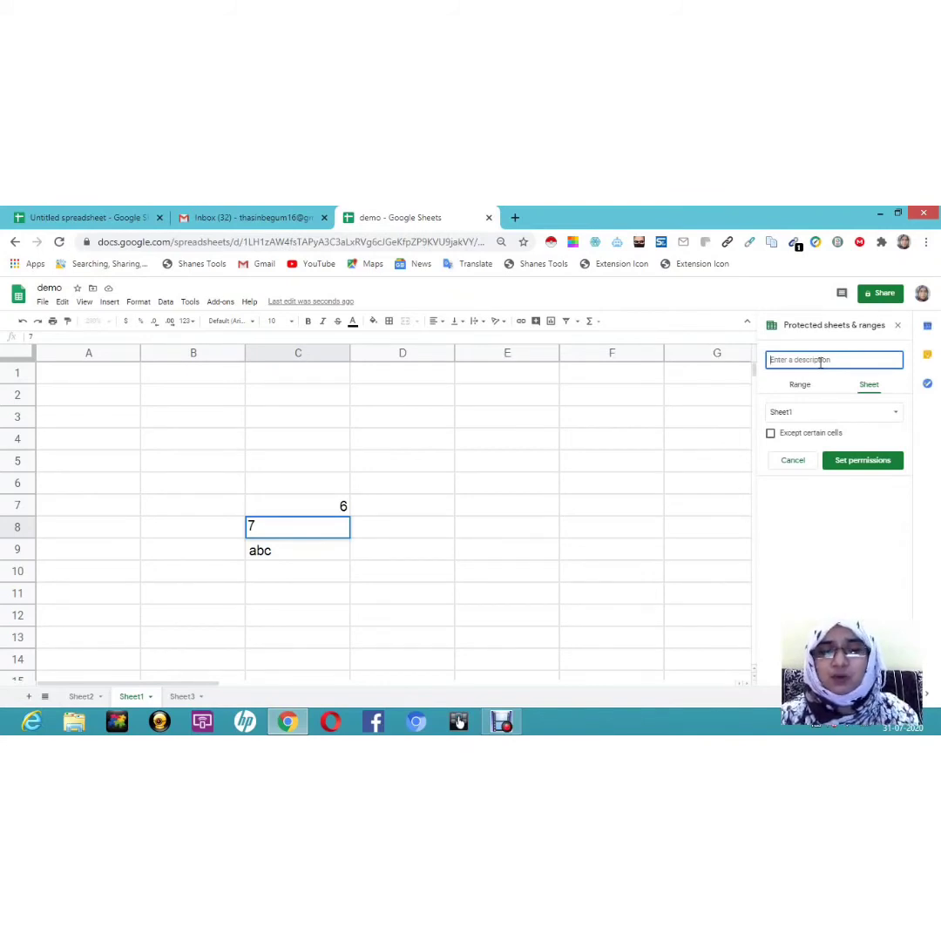
pyautogui.write('admin')
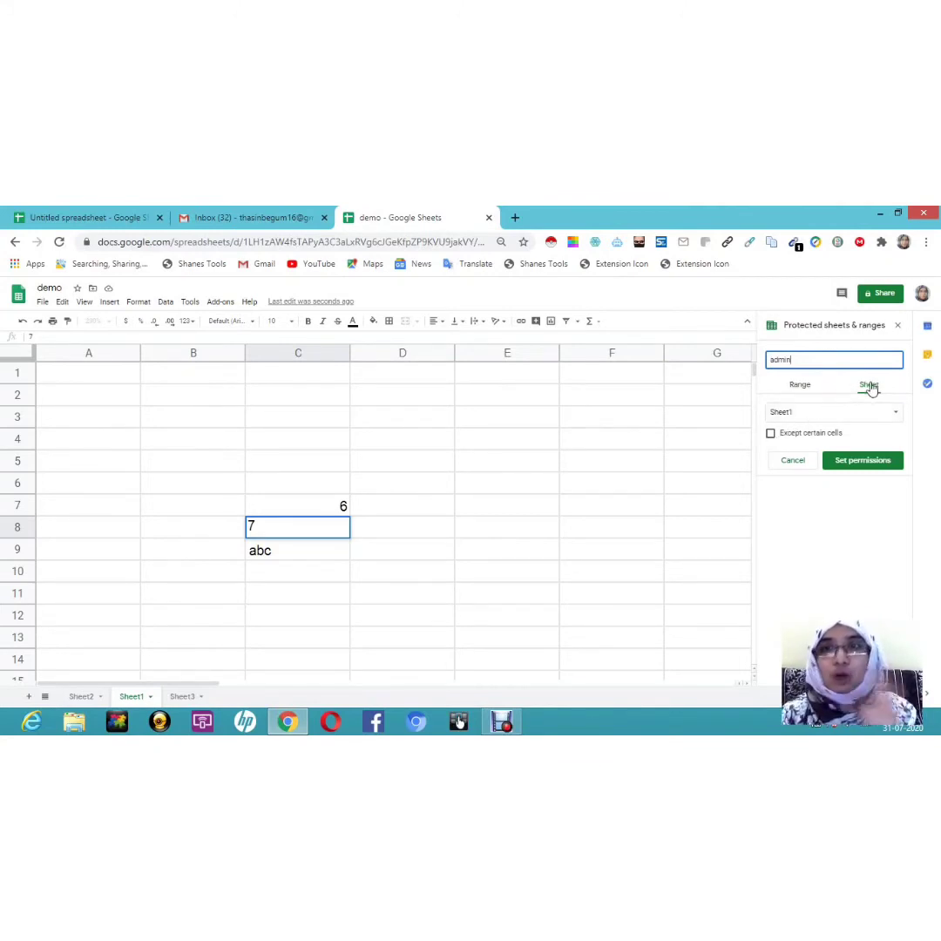
pyautogui.click(801, 387)
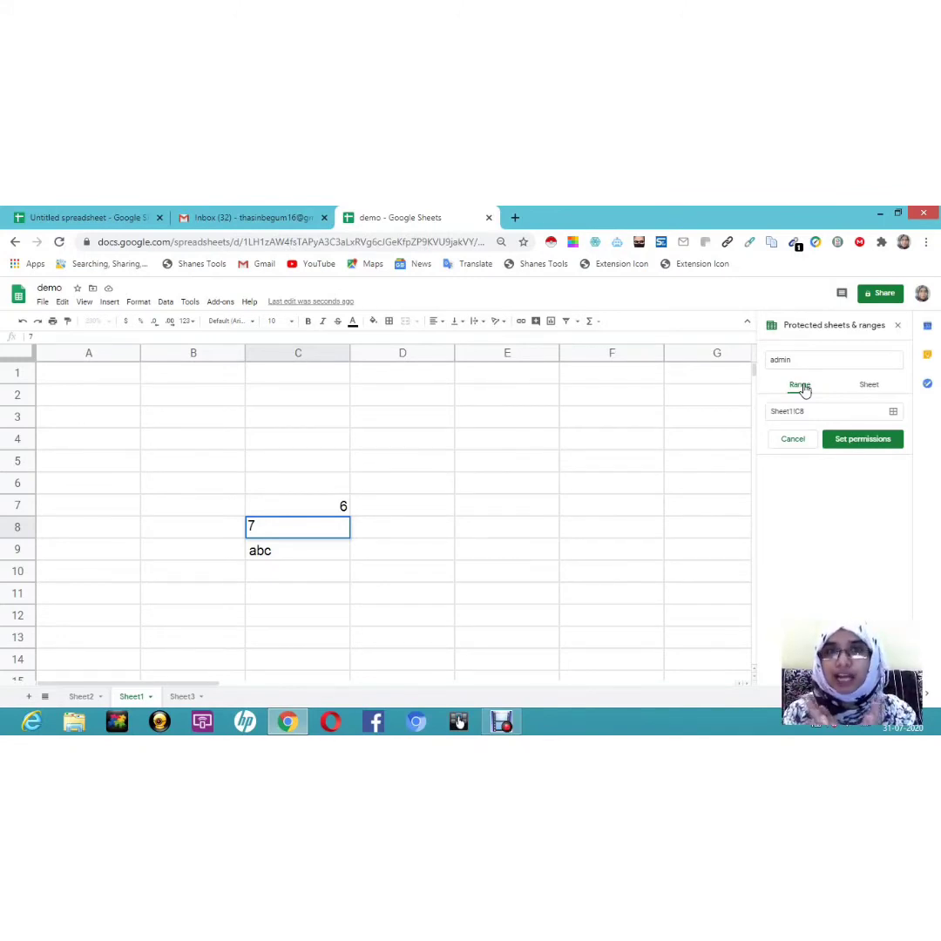
pyautogui.click(868, 385)
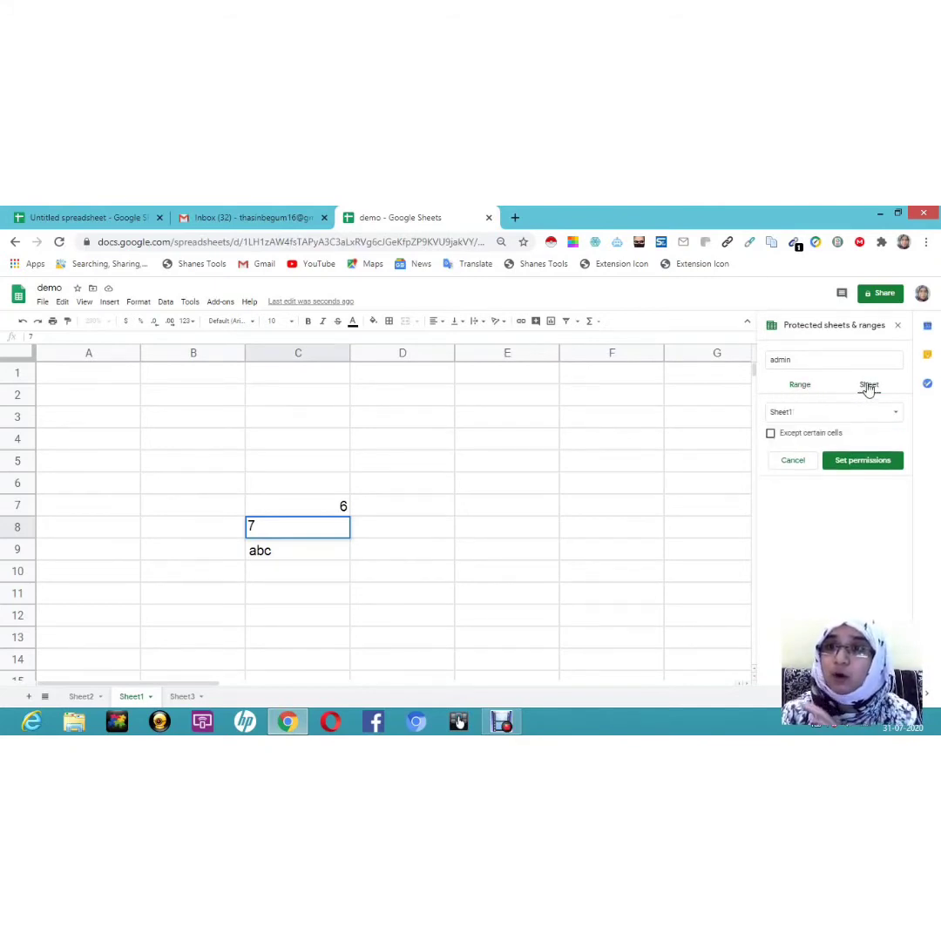
pyautogui.click(856, 467)
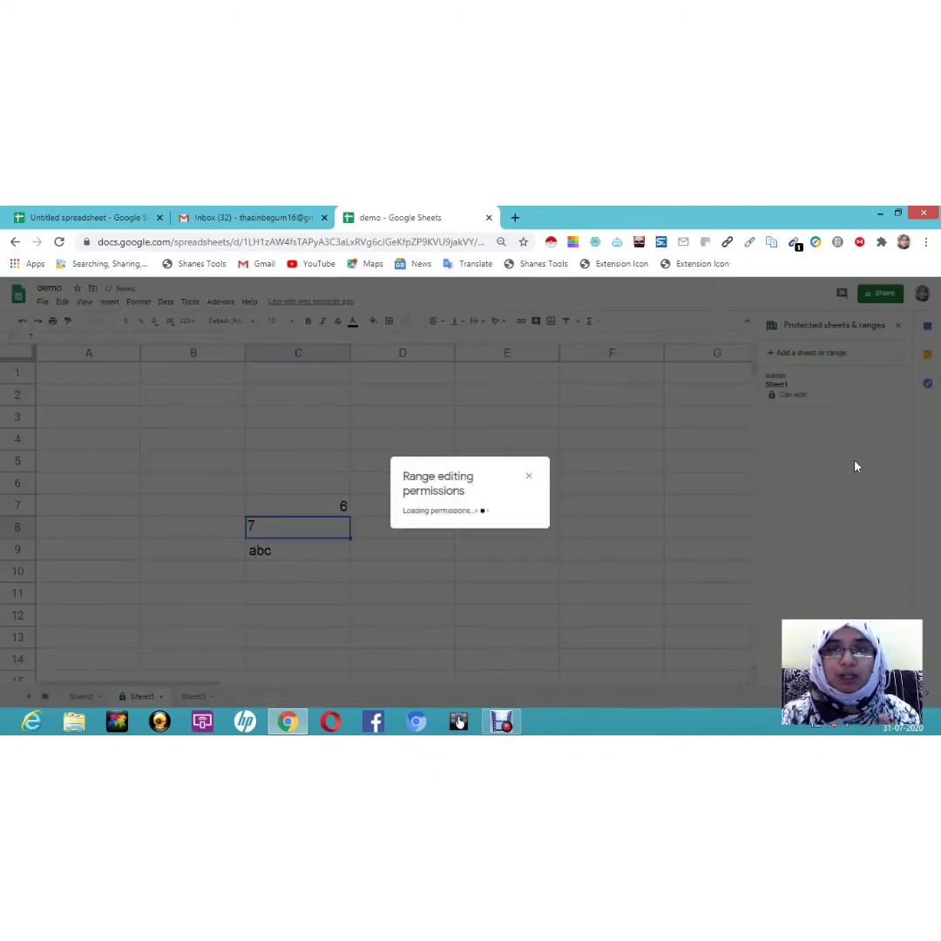
# Restrict editing of the protected sheet to Only you and finish the permissions setup.
pyautogui.press('super+c')
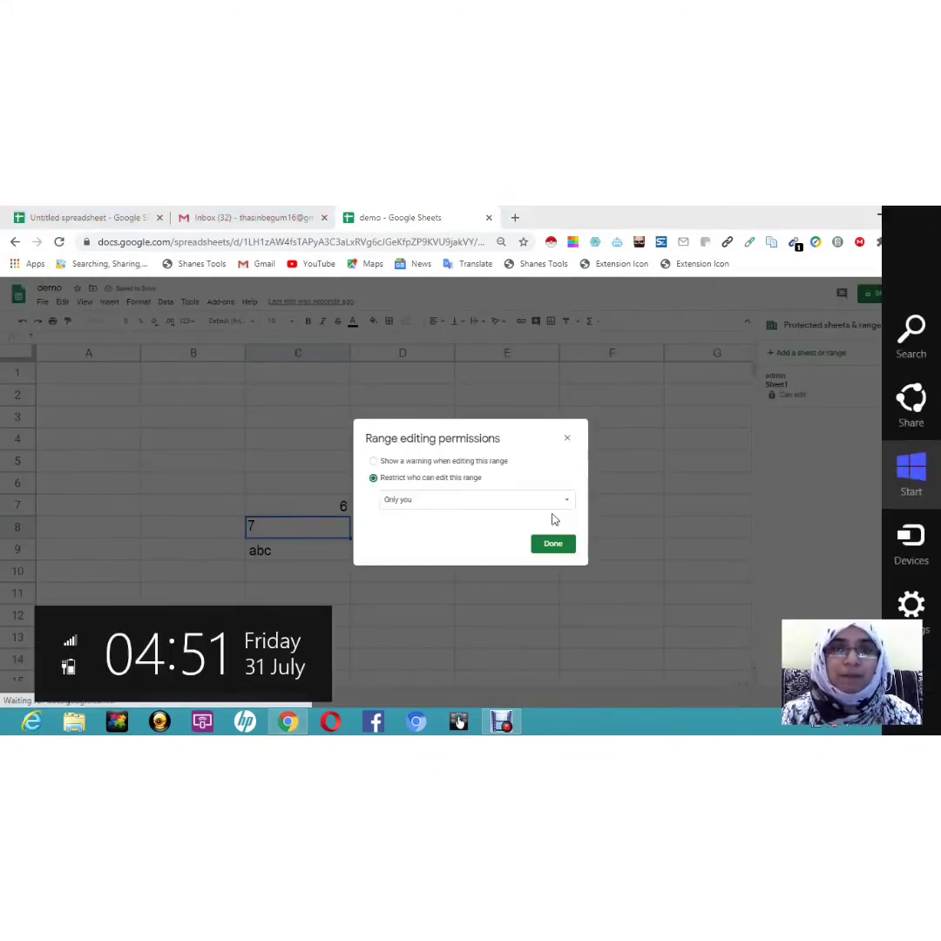
pyautogui.press('Escape')
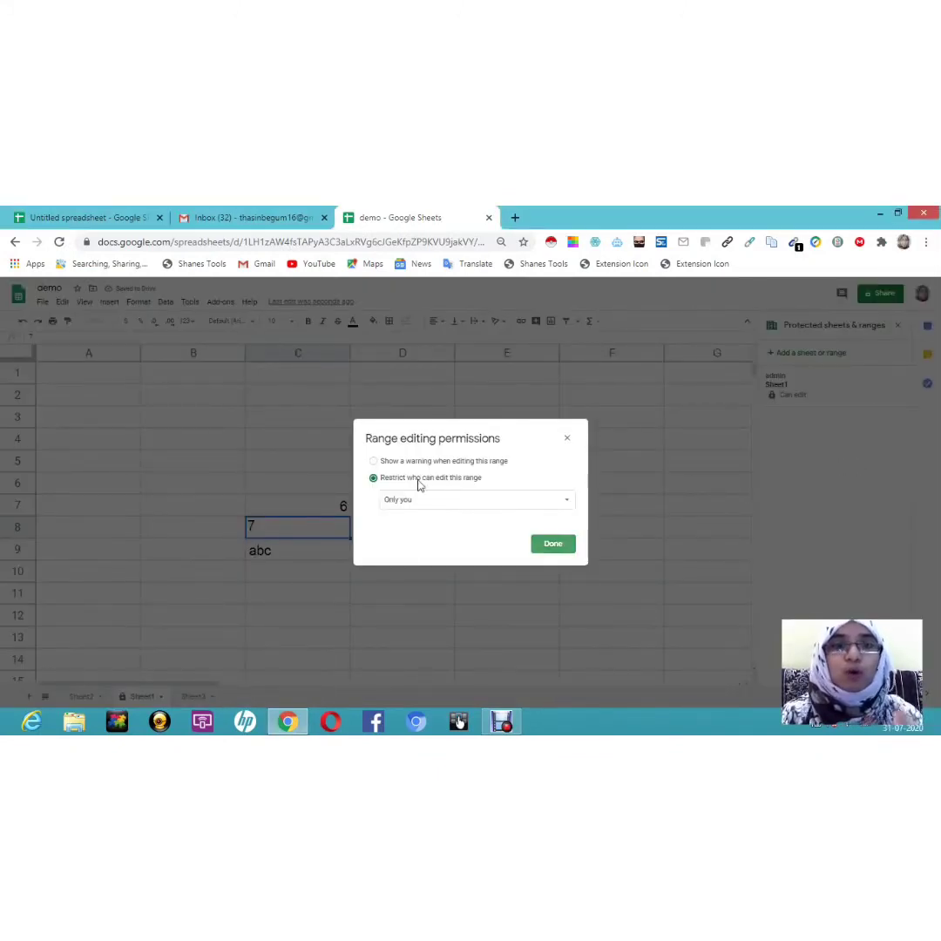
pyautogui.click(465, 502)
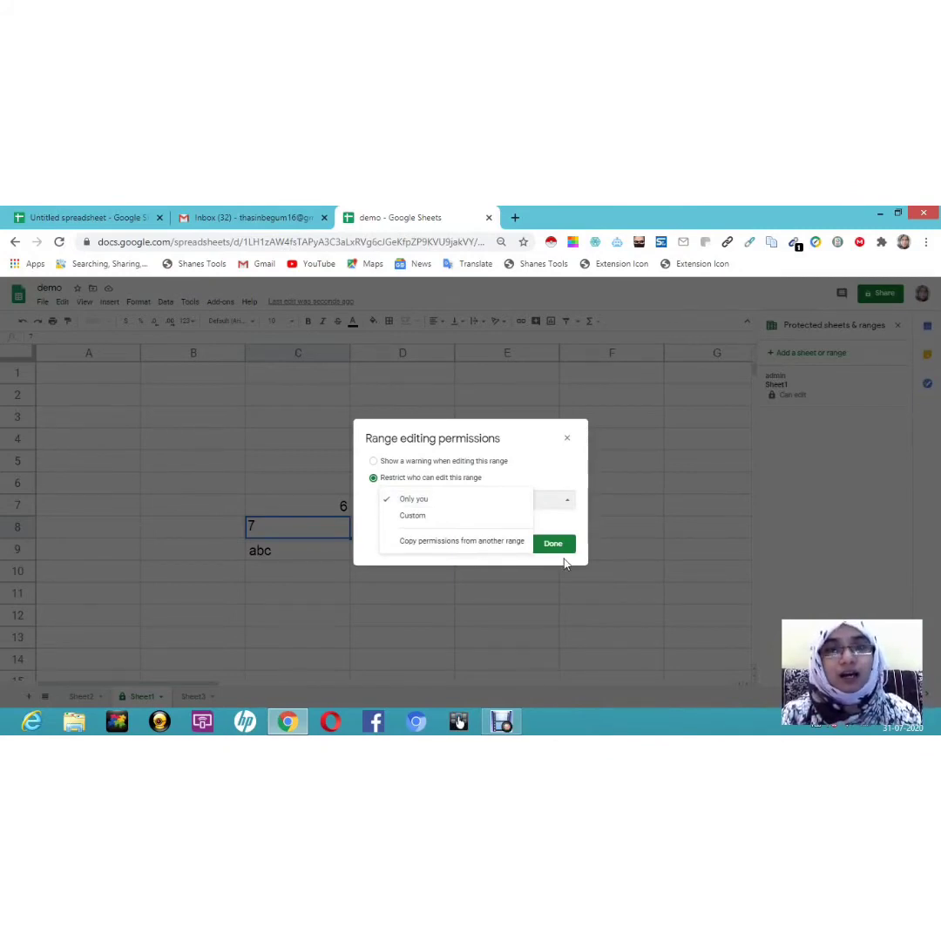
pyautogui.click(558, 545)
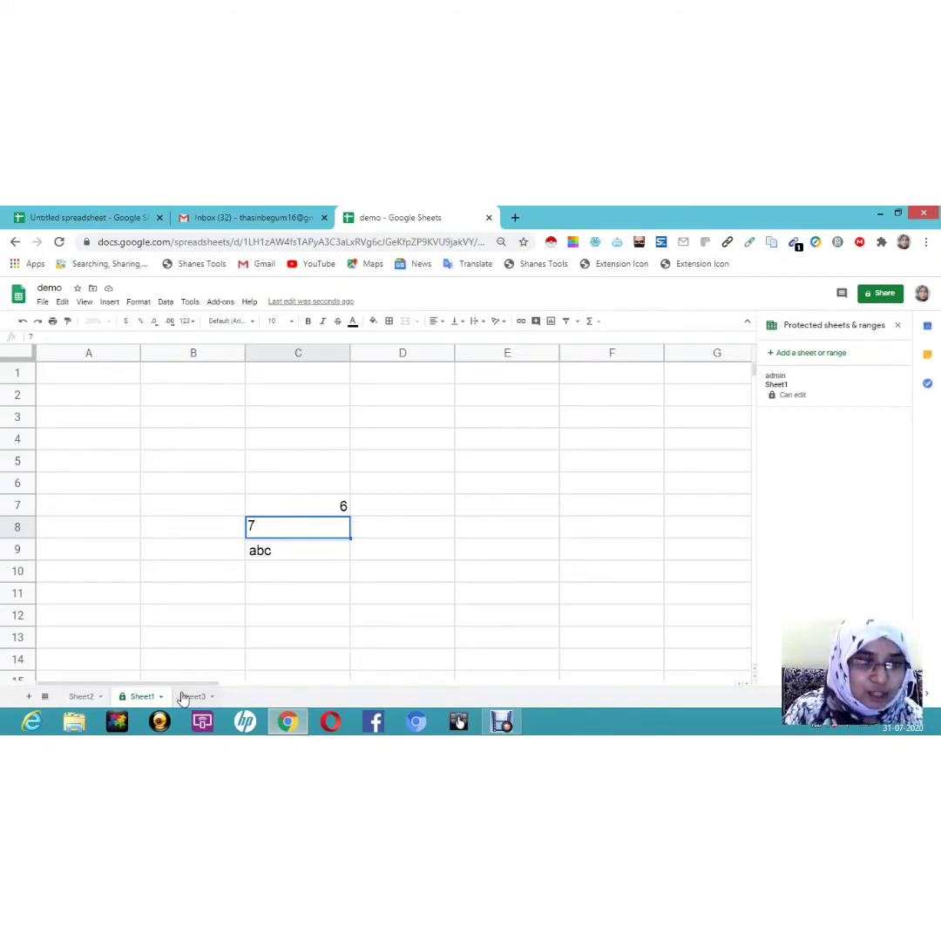
# Rename the protected Sheet1 as abc and switch to Sheet3.
pyautogui.rightClick(146, 698)
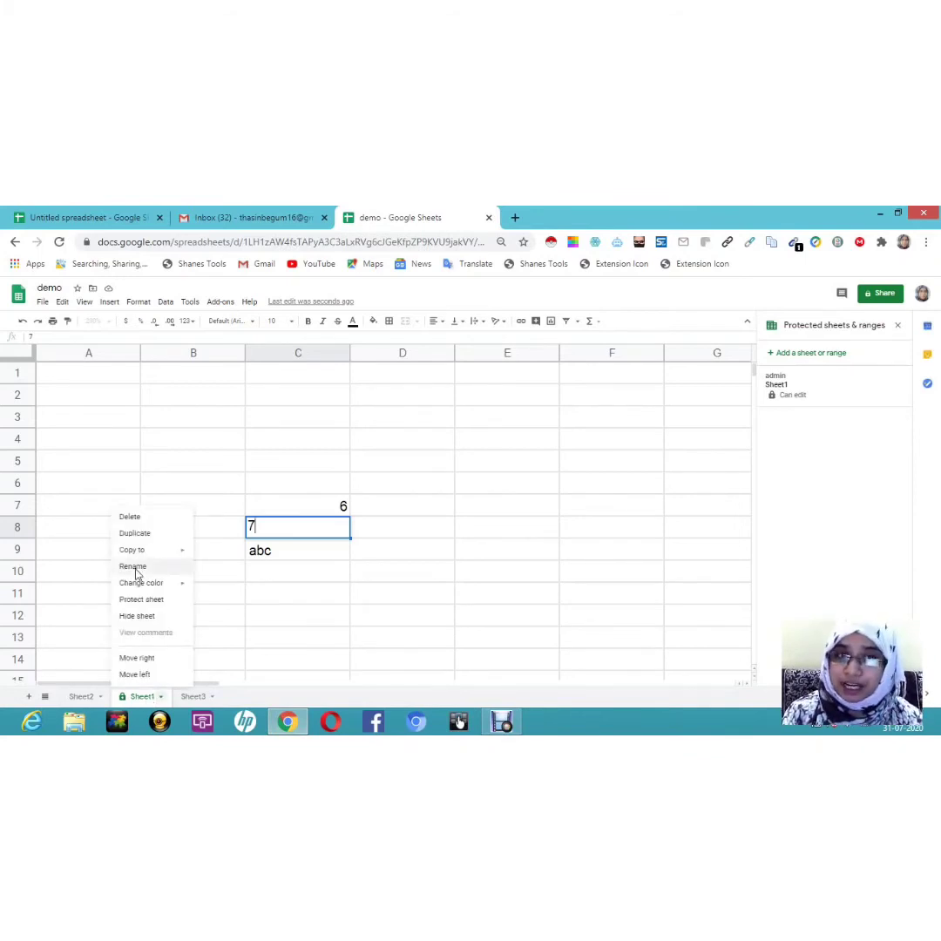
pyautogui.click(135, 567)
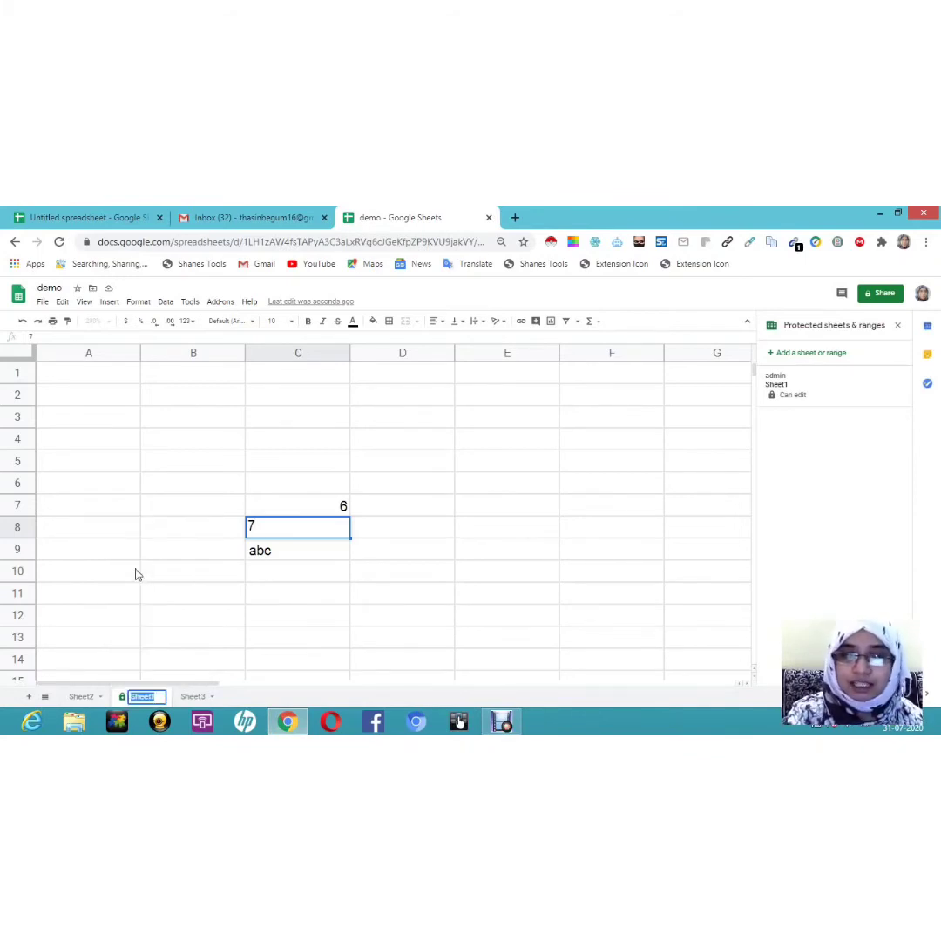
pyautogui.press('BackSpace')
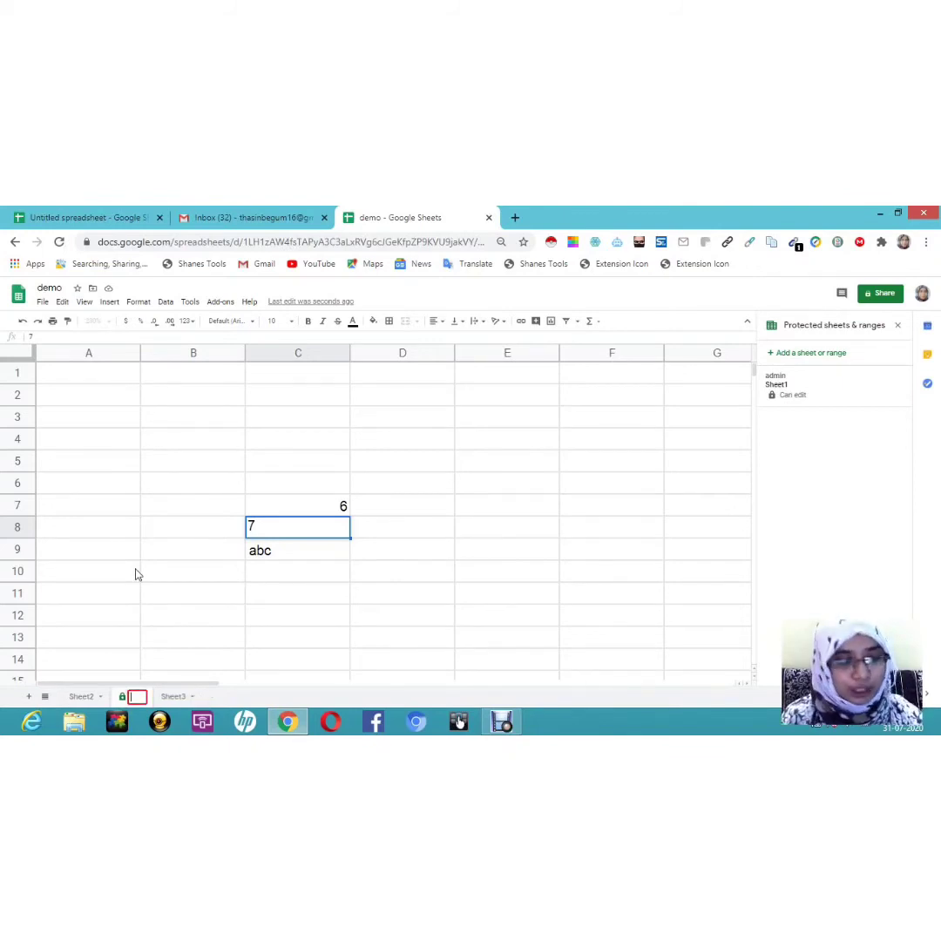
pyautogui.write('s')
pyautogui.write('bc')
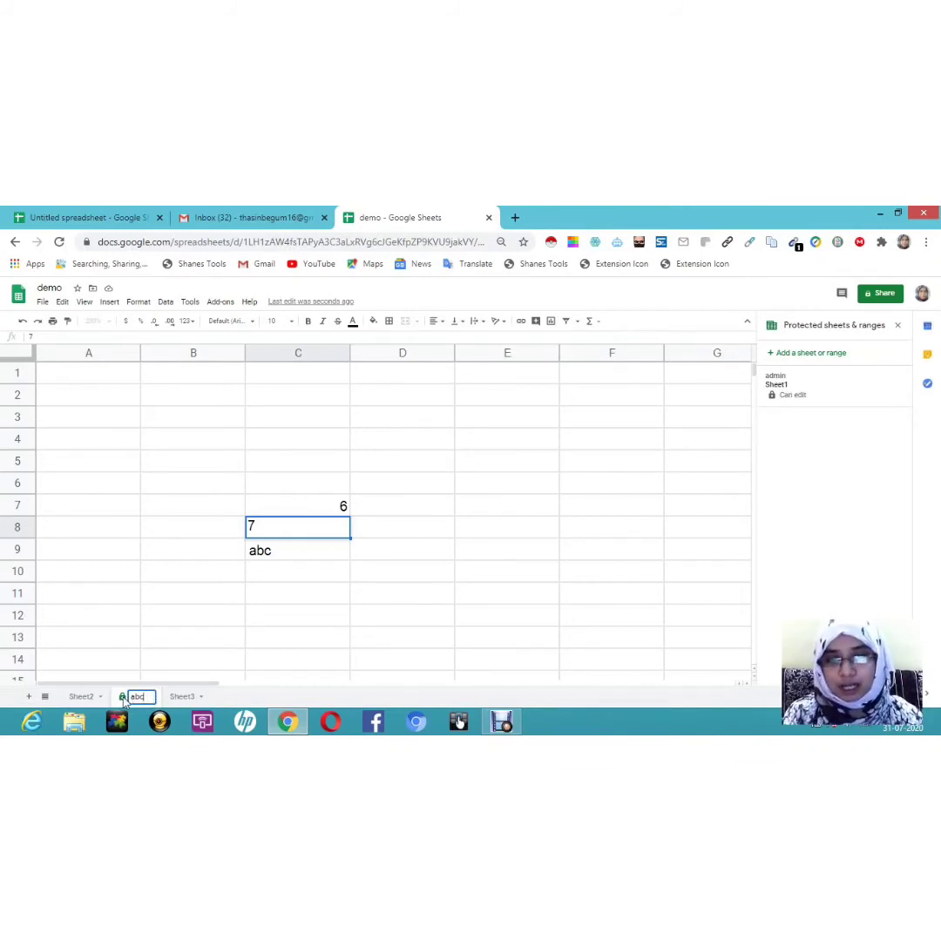
pyautogui.click(186, 696)
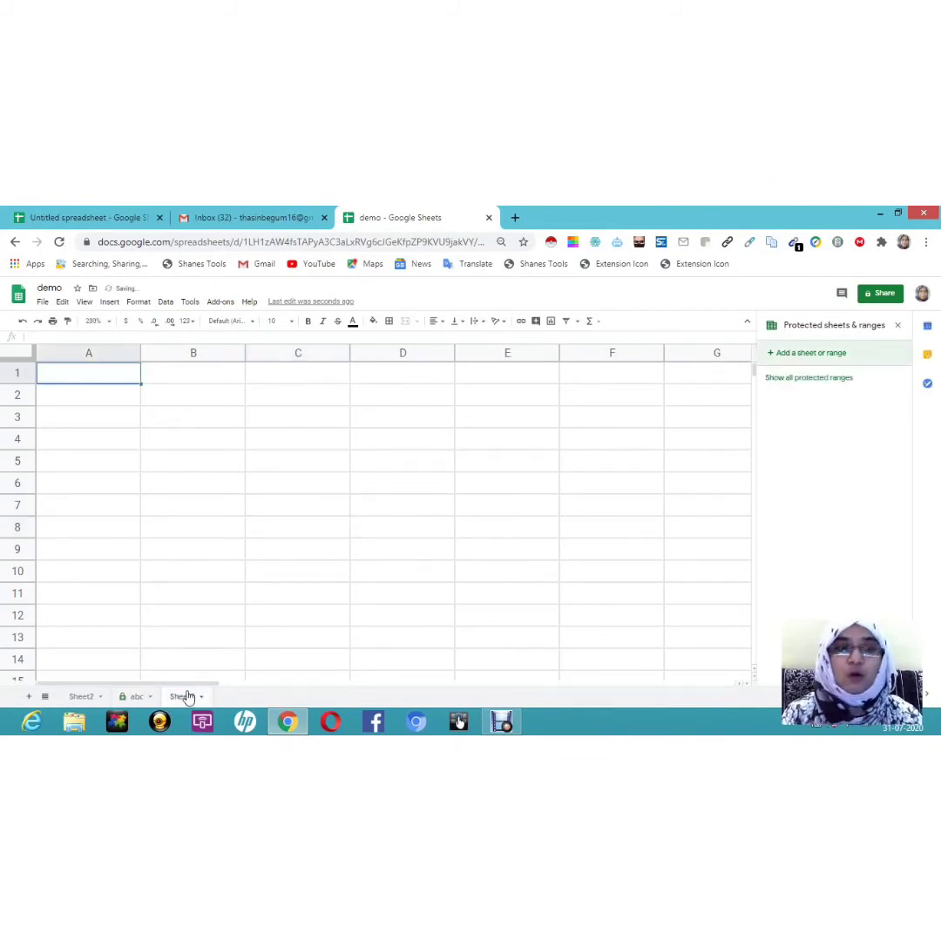
# Return to the abc sheet and replace the value in cell C7 with 9.
pyautogui.click(139, 697)
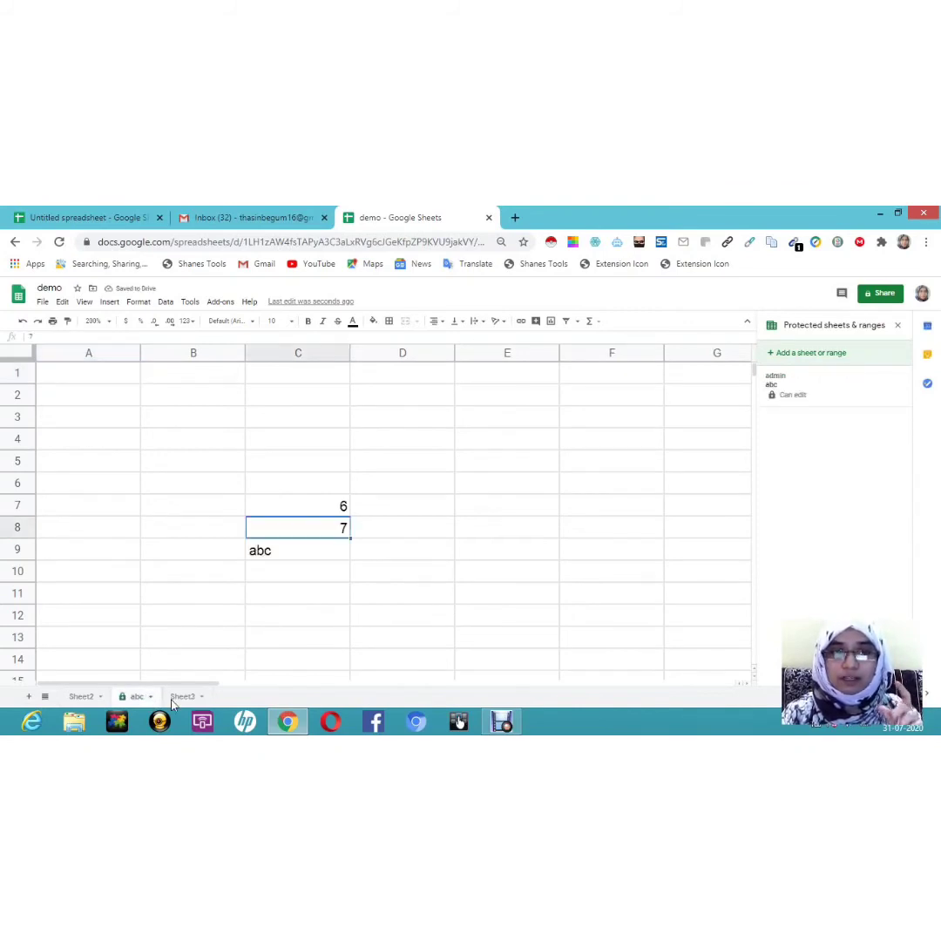
pyautogui.click(335, 514)
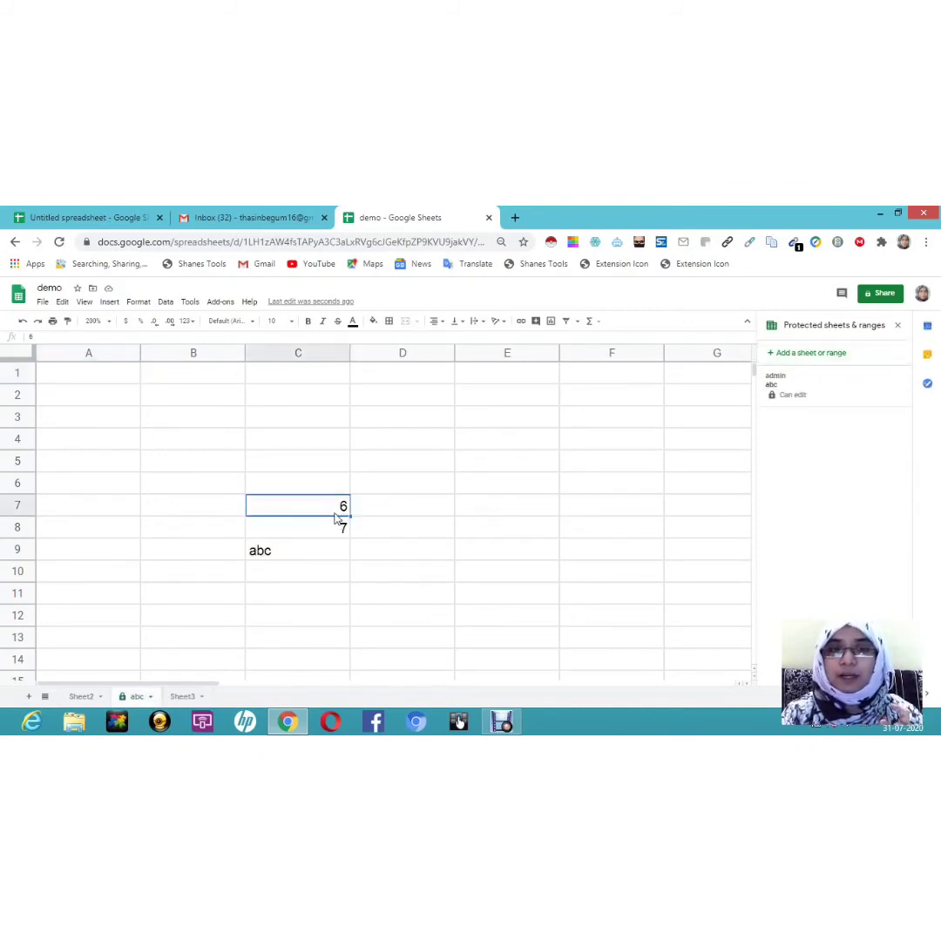
pyautogui.press('Delete')
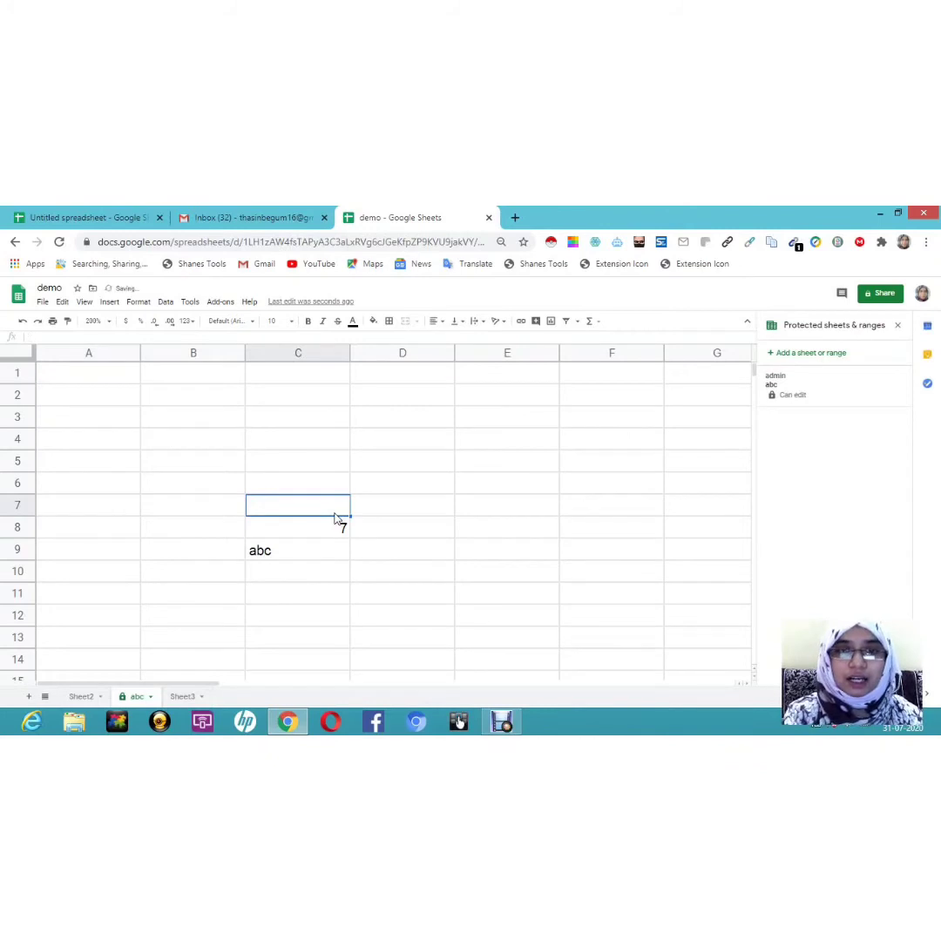
pyautogui.write('7')
pyautogui.press('BackSpace')
pyautogui.write('9')
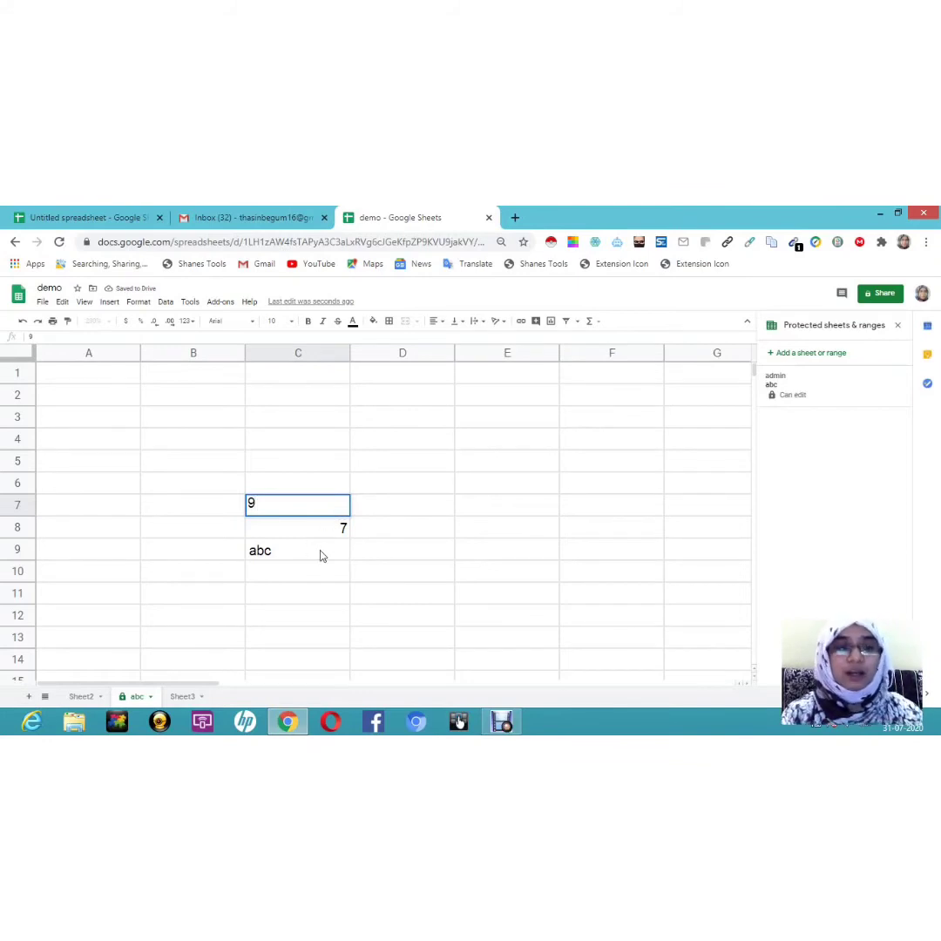
pyautogui.click(320, 555)
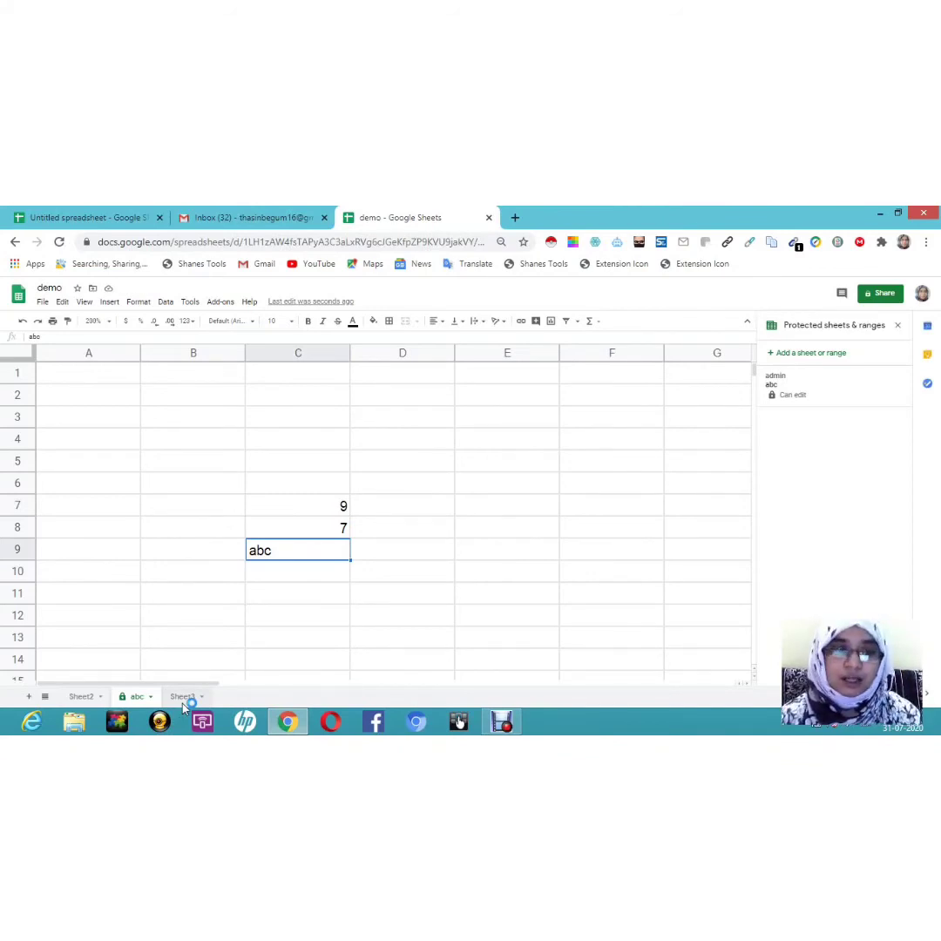
# Duplicate Sheet3 within the workbook.
pyautogui.click(183, 697)
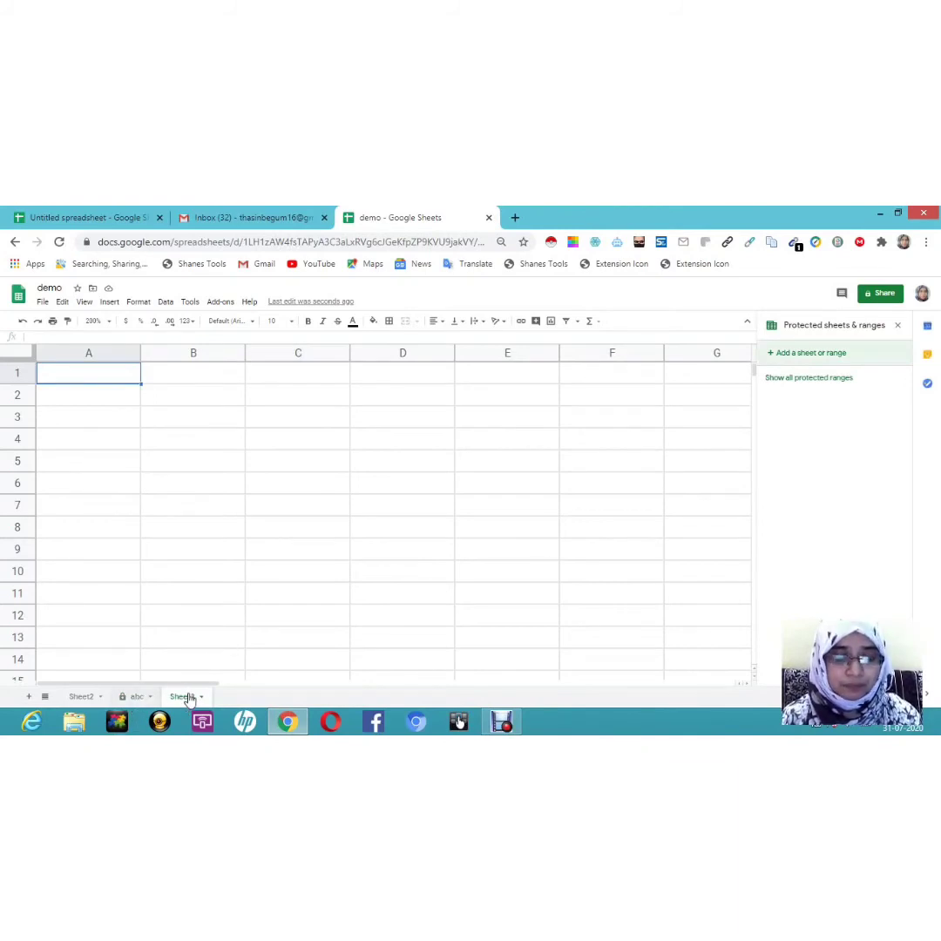
pyautogui.rightClick(188, 699)
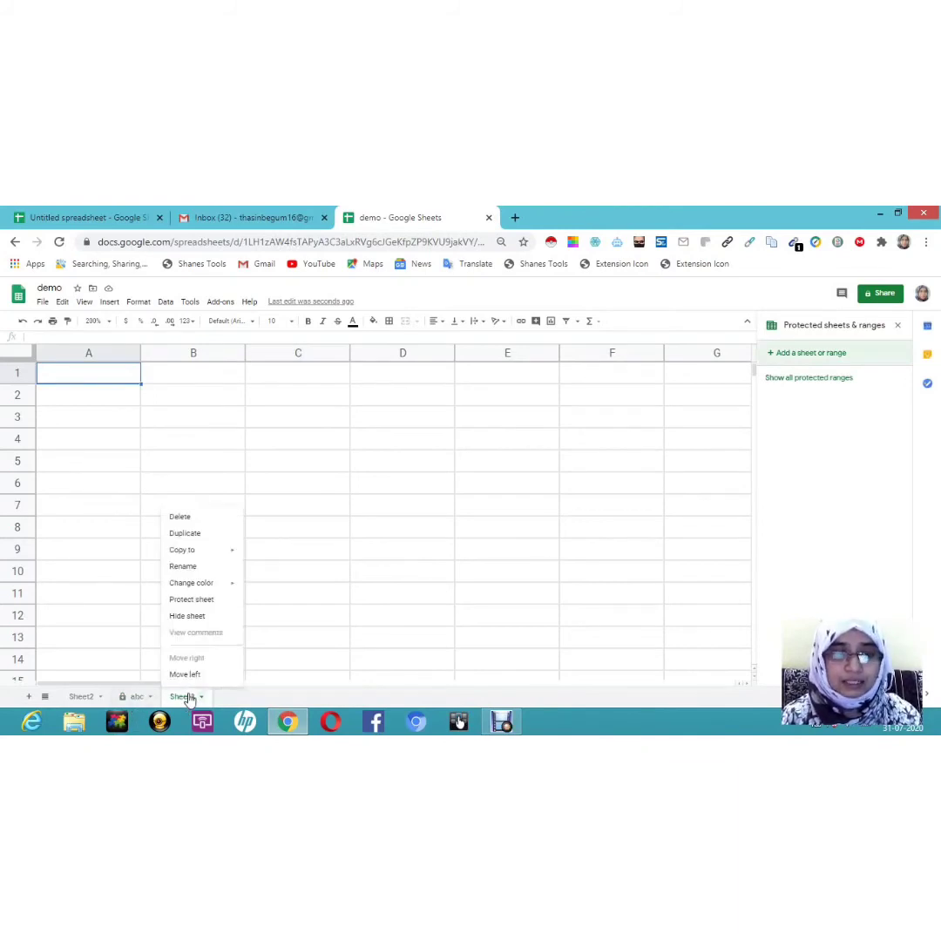
pyautogui.click(203, 536)
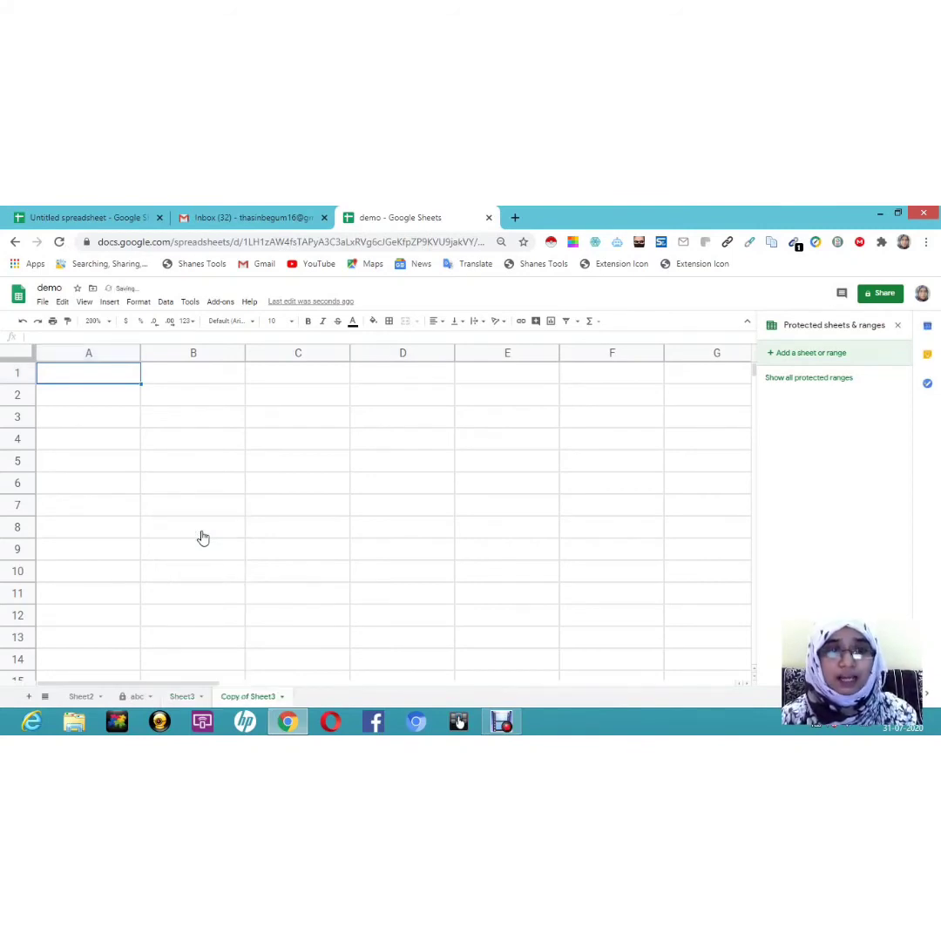
pyautogui.rightClick(183, 700)
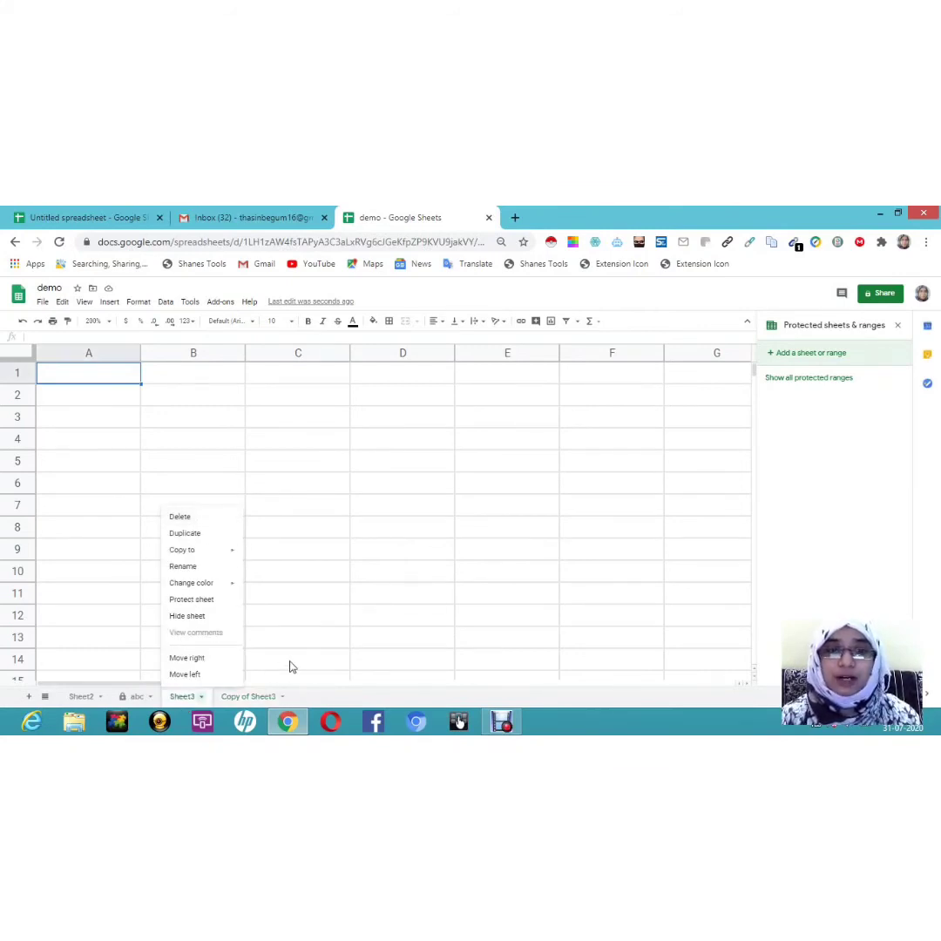
pyautogui.click(262, 700)
pyautogui.doubleClick(261, 700)
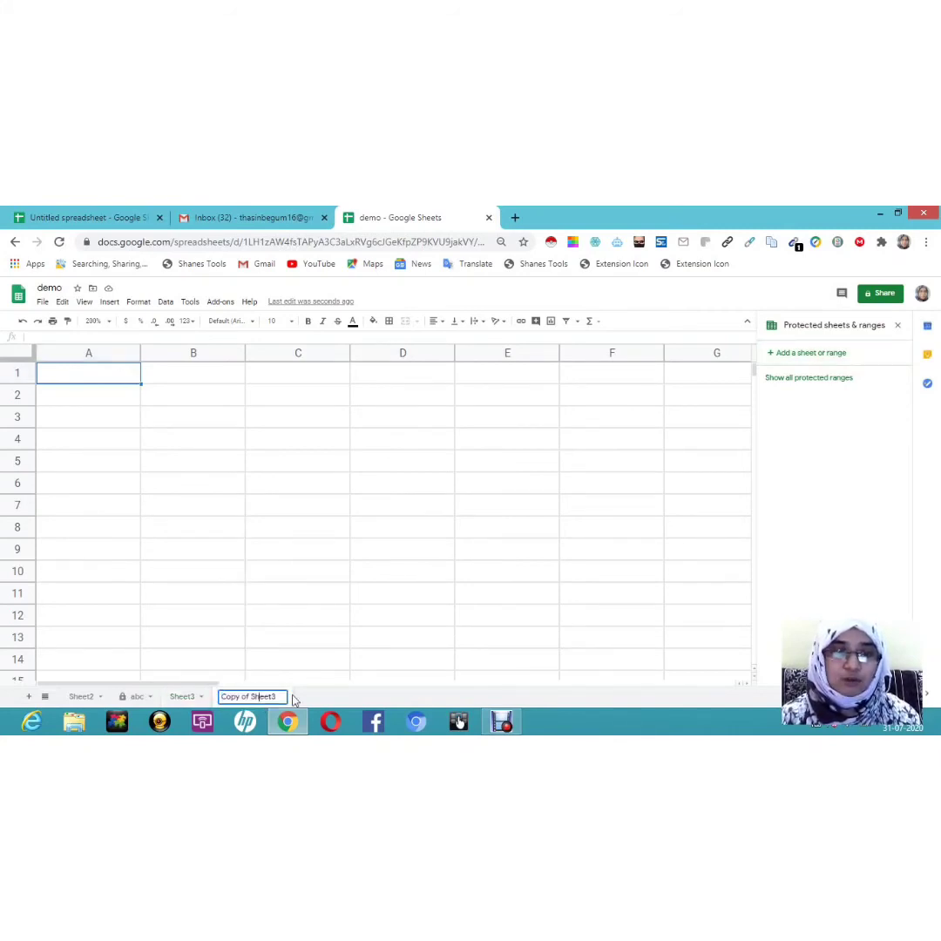
pyautogui.doubleClick(262, 698)
pyautogui.rightClick(273, 700)
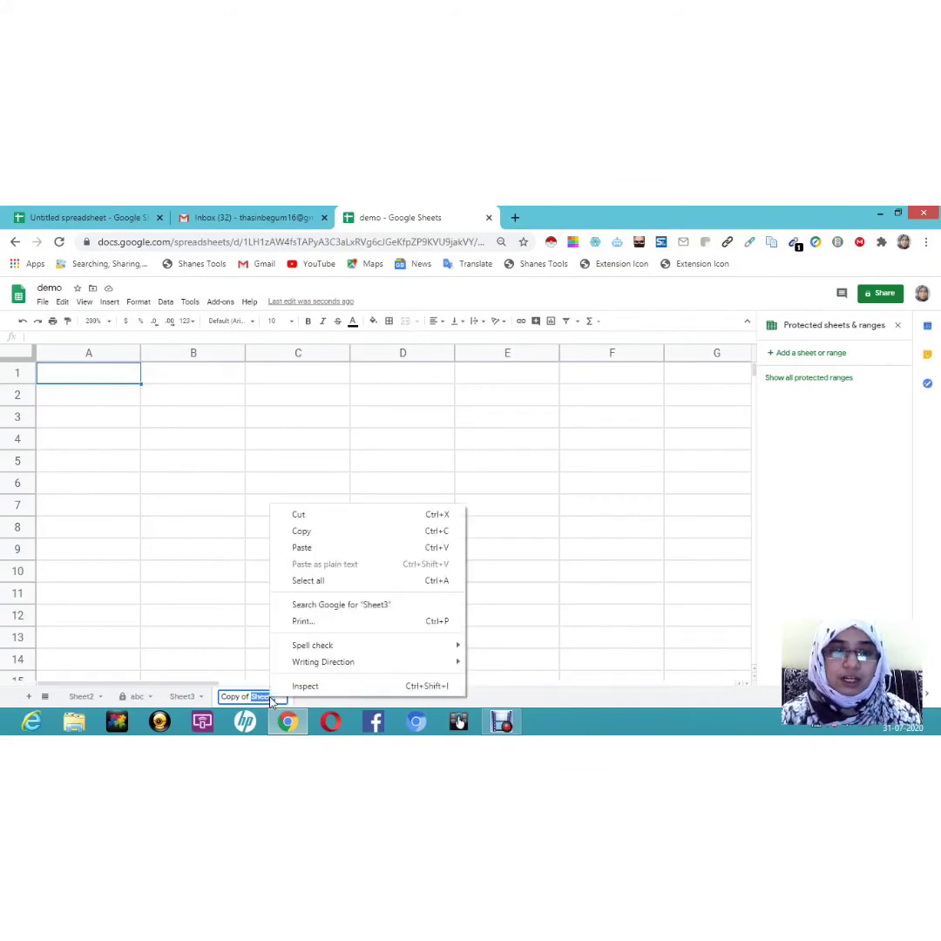
pyautogui.click(240, 620)
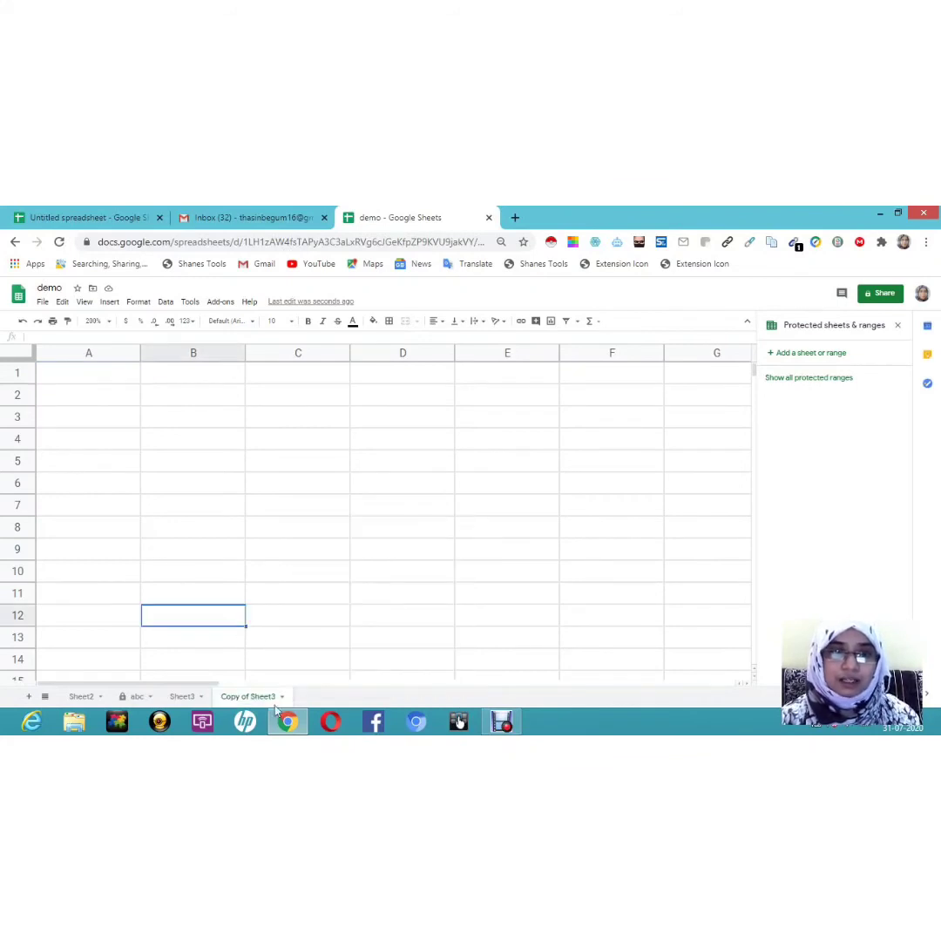
# Delete the Copy of Sheet3 sheet from the workbook and confirm the deletion.
pyautogui.rightClick(264, 700)
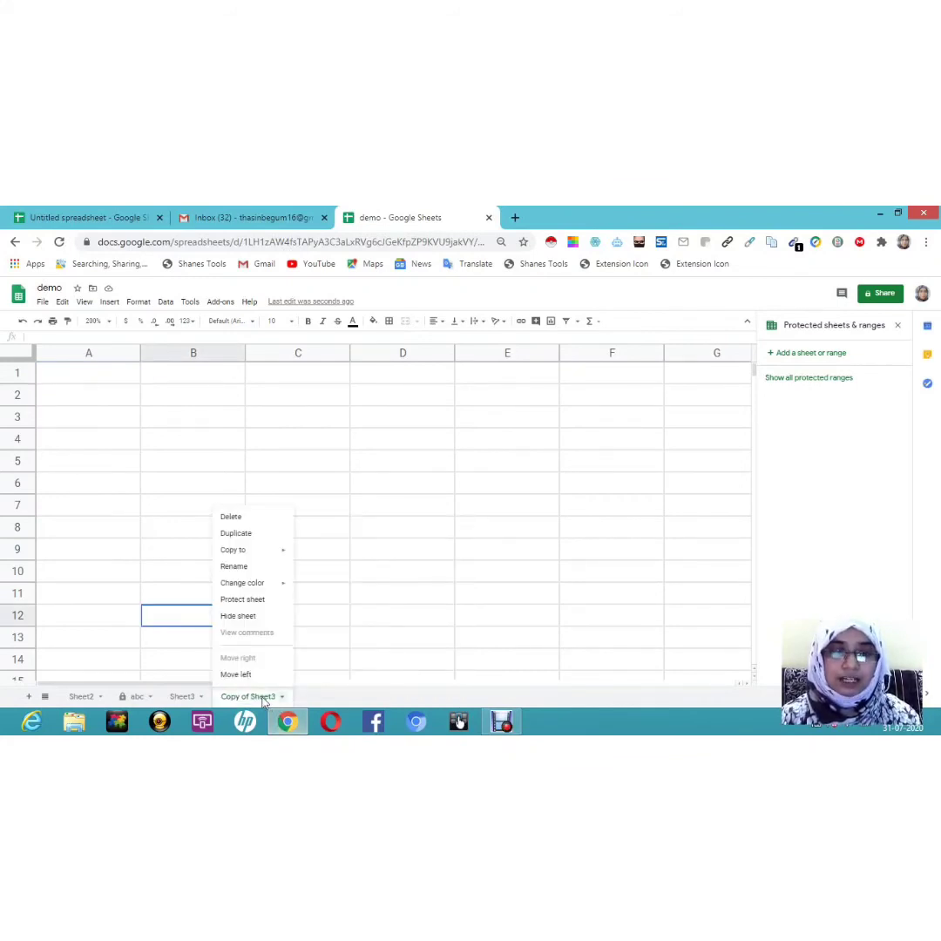
pyautogui.click(248, 521)
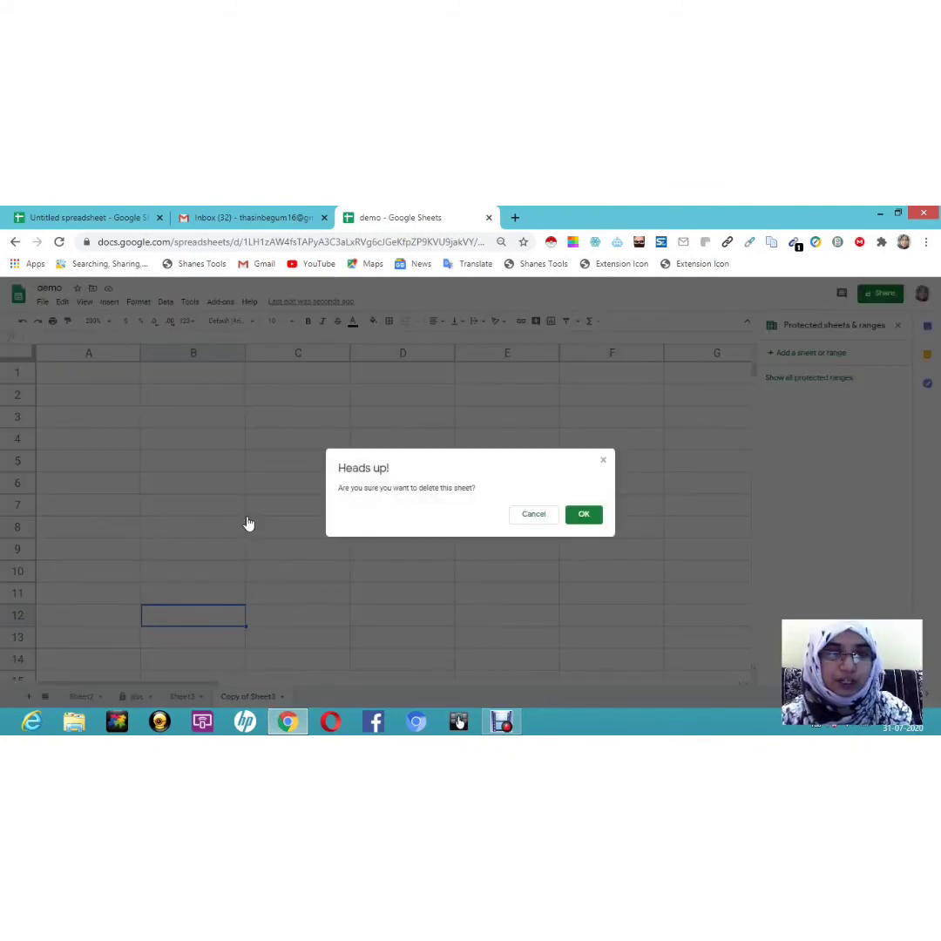
pyautogui.click(592, 520)
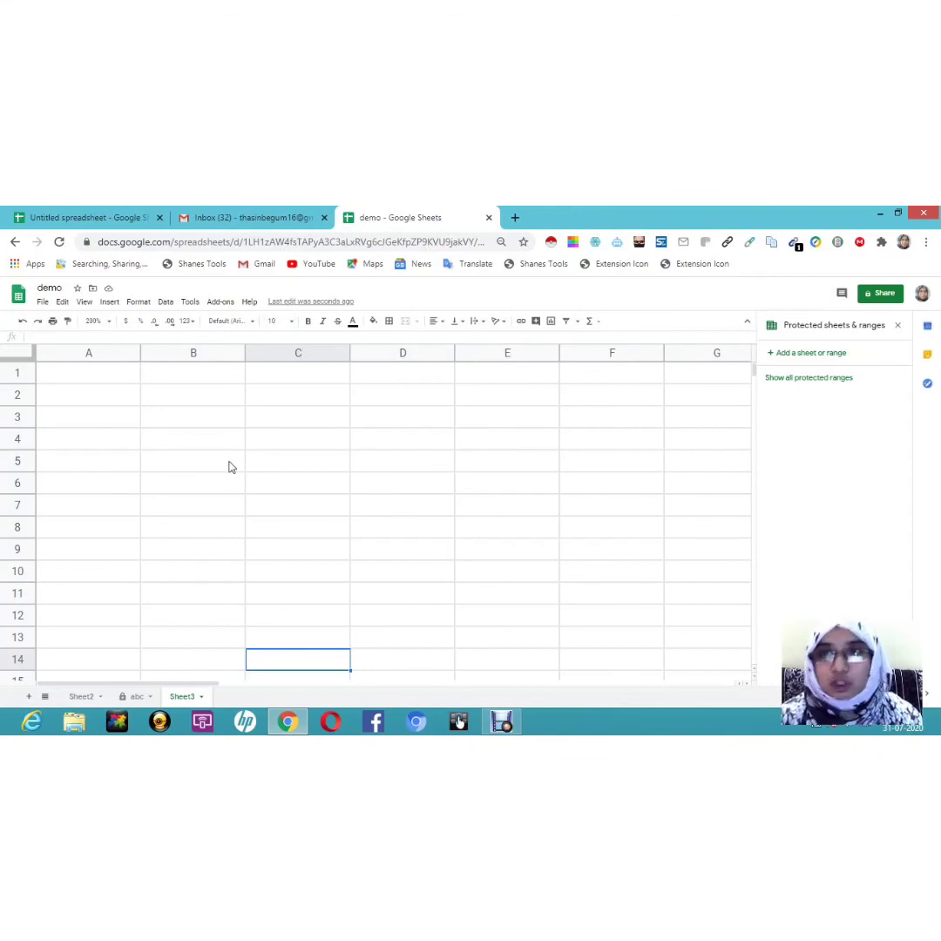
# Set the font size of cell A1 on Sheet3 to 24.
pyautogui.doubleClick(100, 373)
pyautogui.press('Escape')
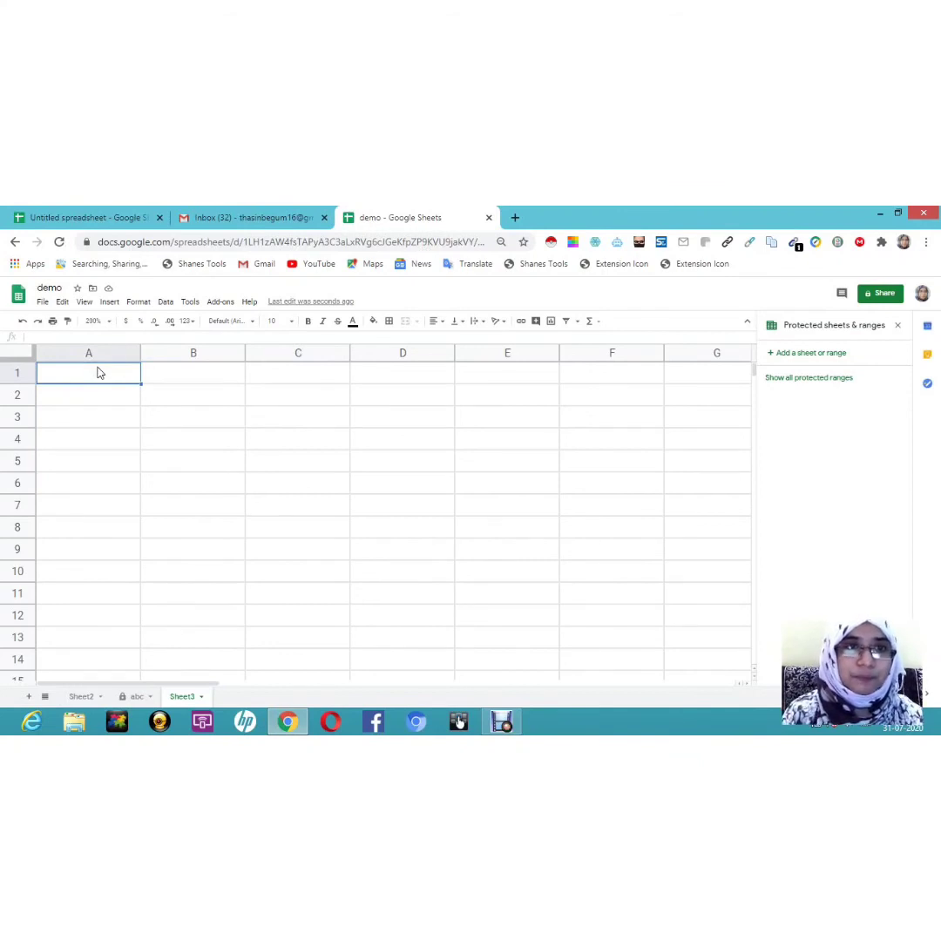
pyautogui.click(293, 323)
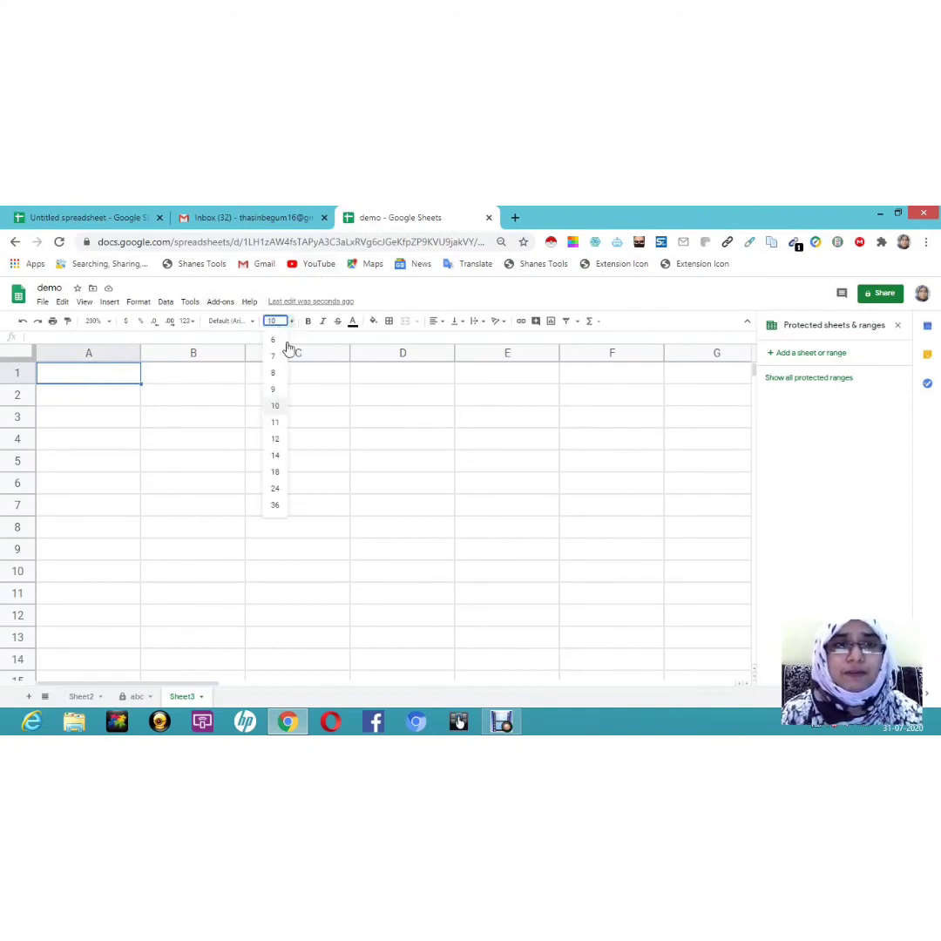
pyautogui.click(277, 490)
# Enter S in cell A1 of Sheet3.
pyautogui.doubleClick(99, 384)
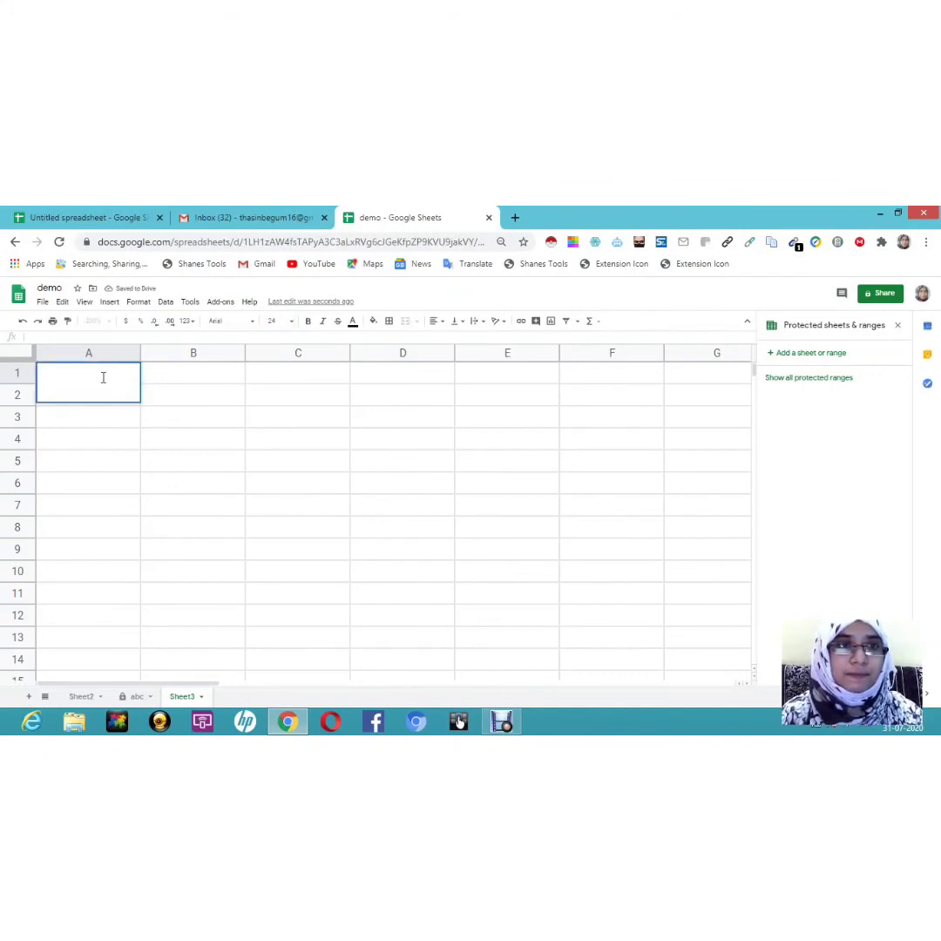
pyautogui.press('Escape')
pyautogui.click(165, 423)
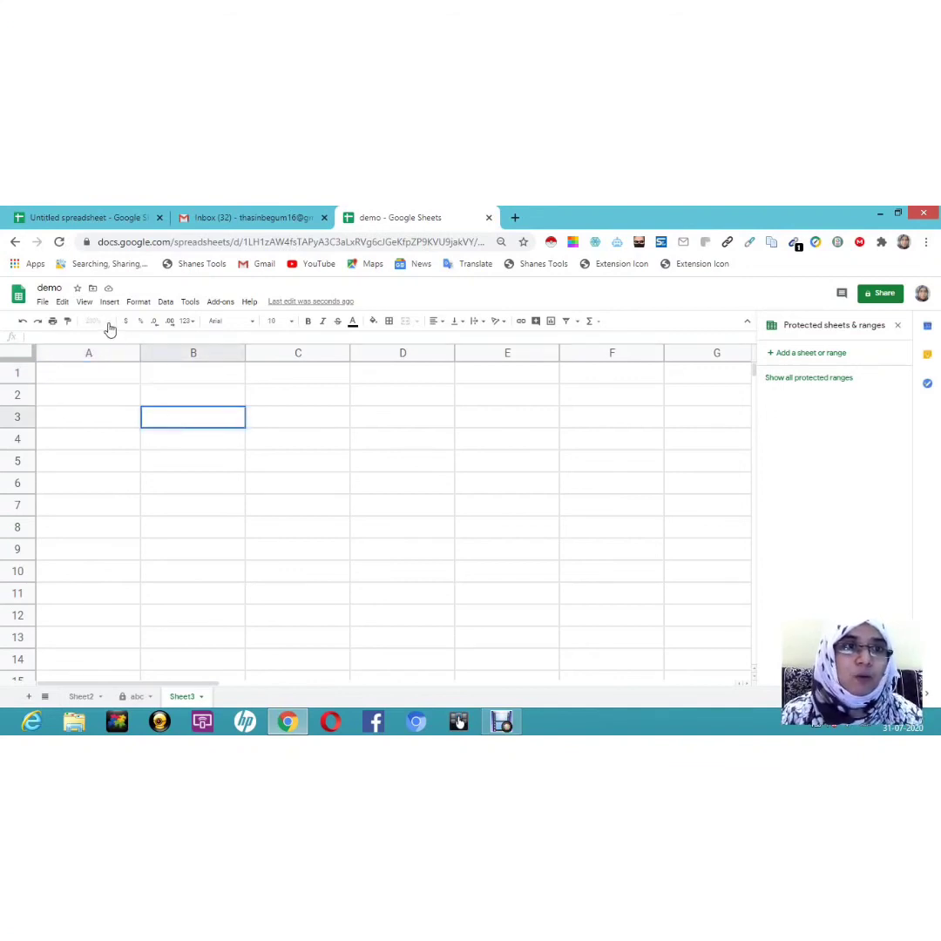
pyautogui.doubleClick(104, 375)
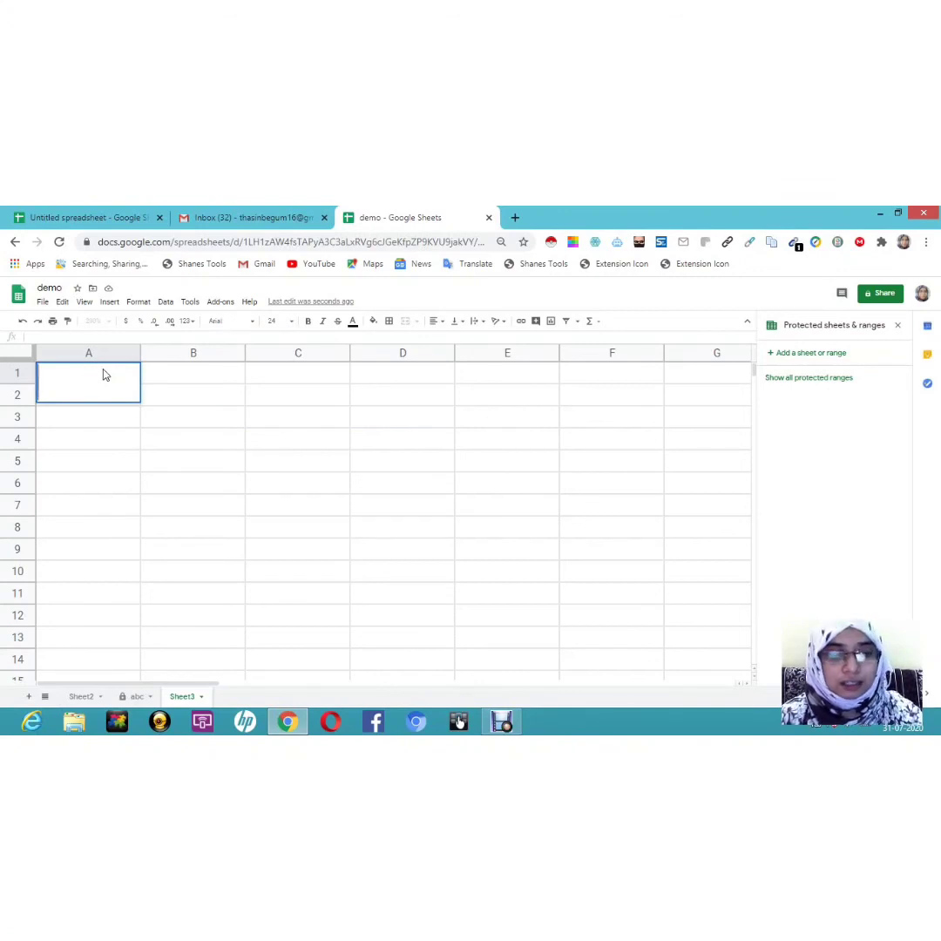
pyautogui.write('S.')
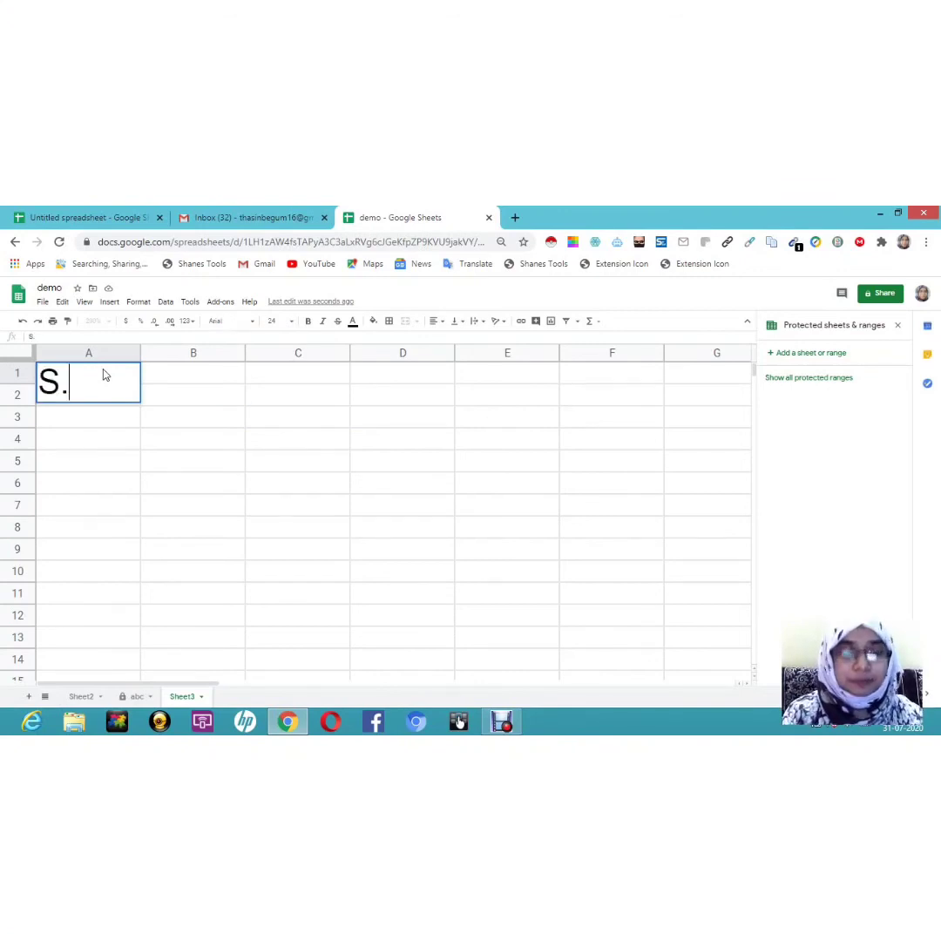
# Enter a person's first name in cell C2.
pyautogui.click(293, 427)
pyautogui.write('T')
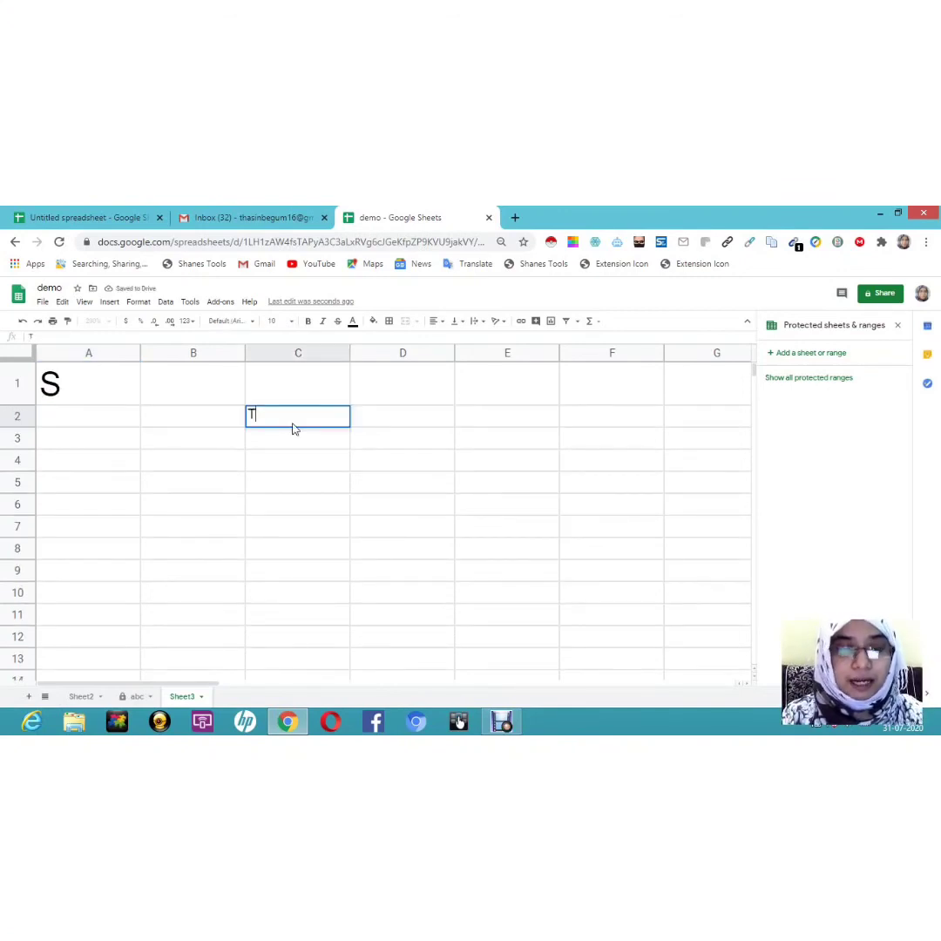
pyautogui.write('hasin')
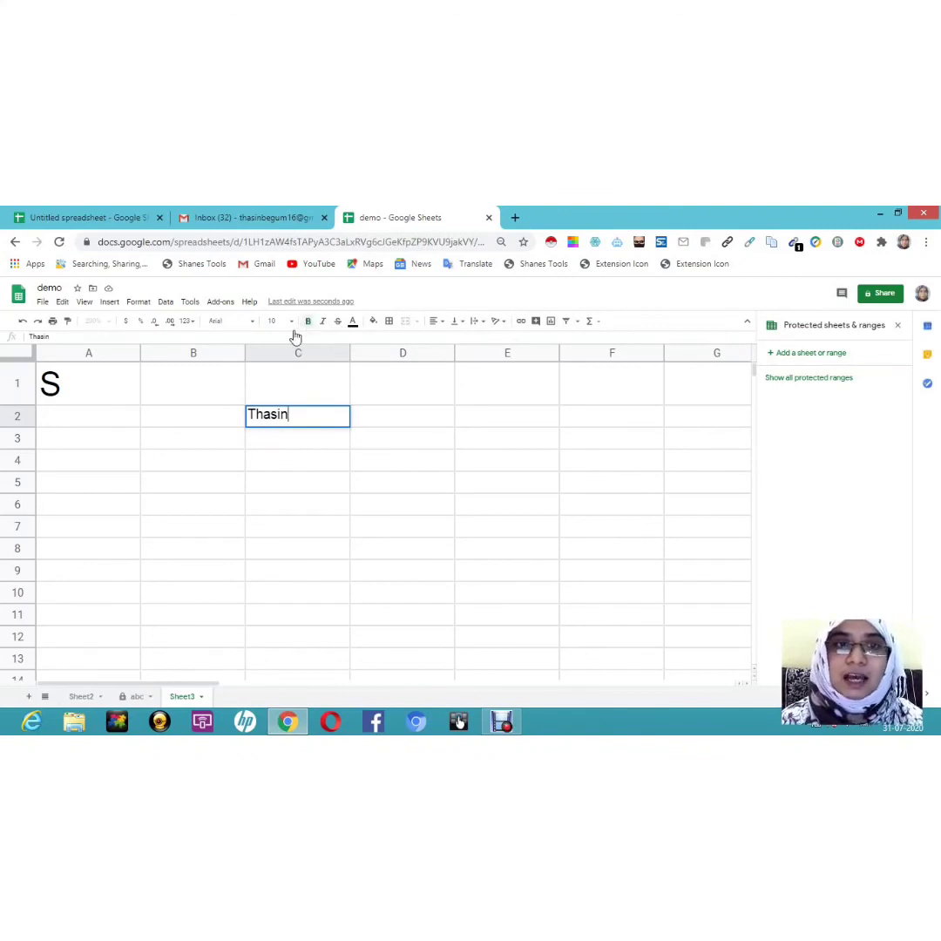
# Format the name in cell C2 as bold, italic, struck-through red text on a cyan fill.
pyautogui.doubleClick(311, 419)
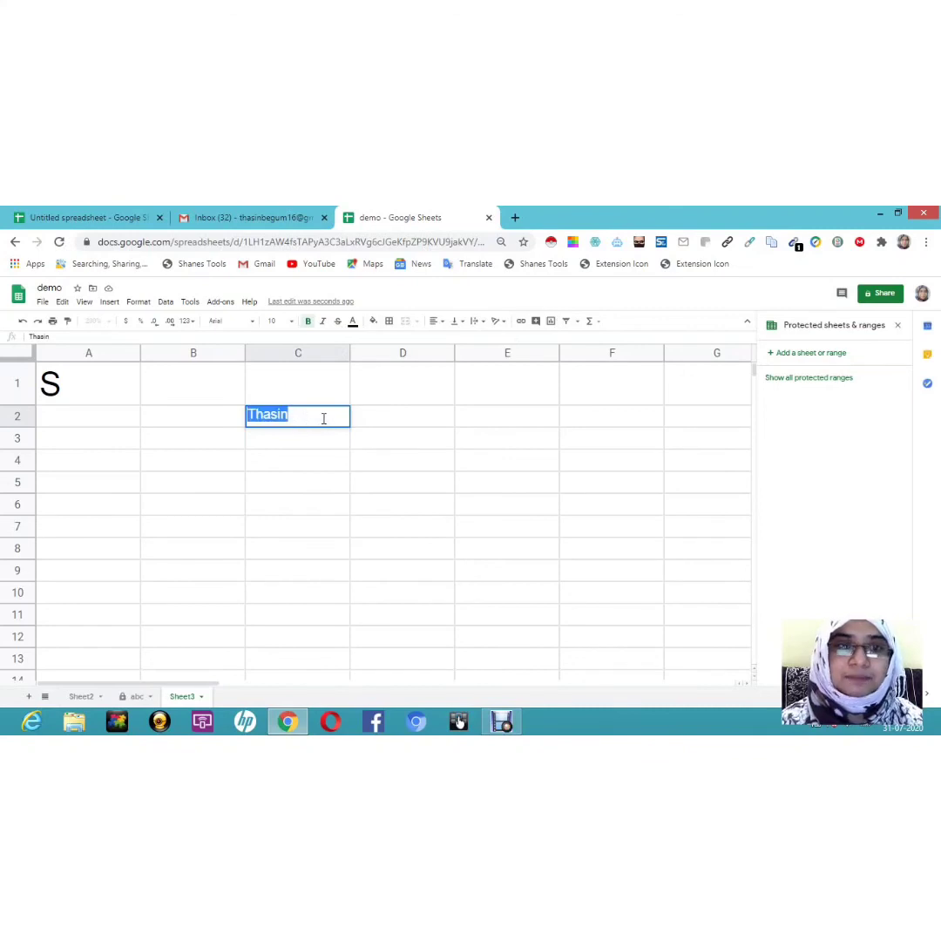
pyautogui.click(324, 326)
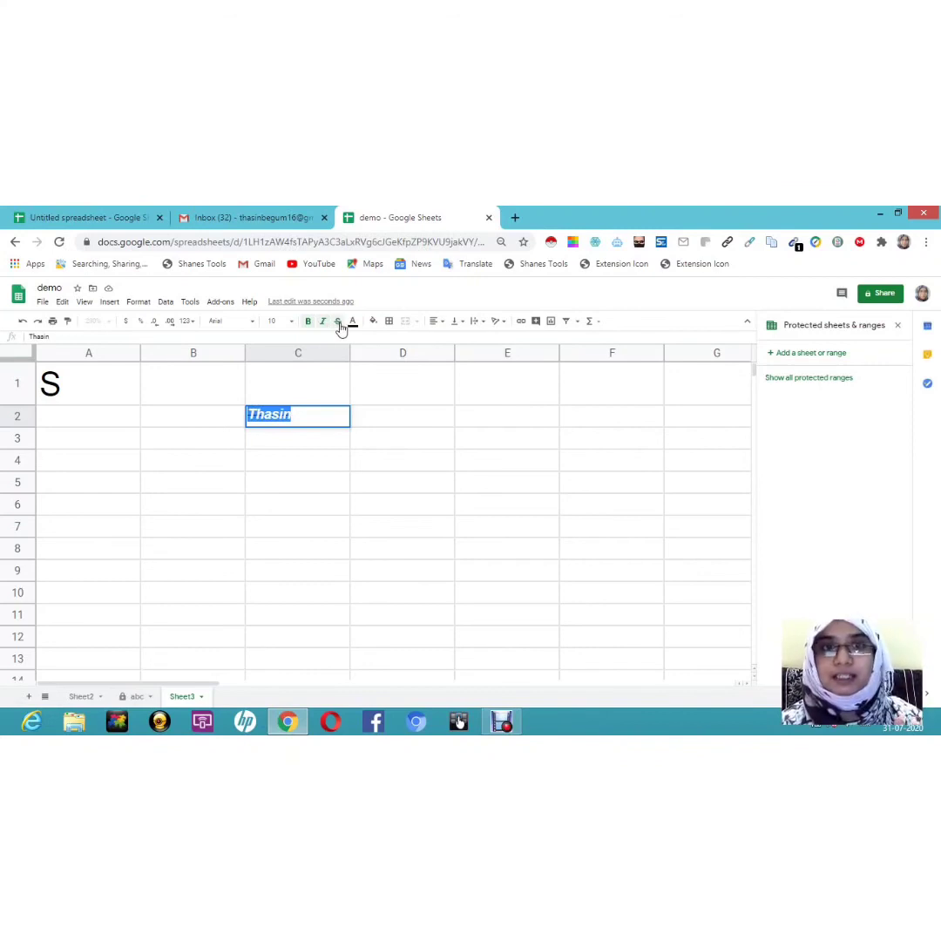
pyautogui.click(352, 326)
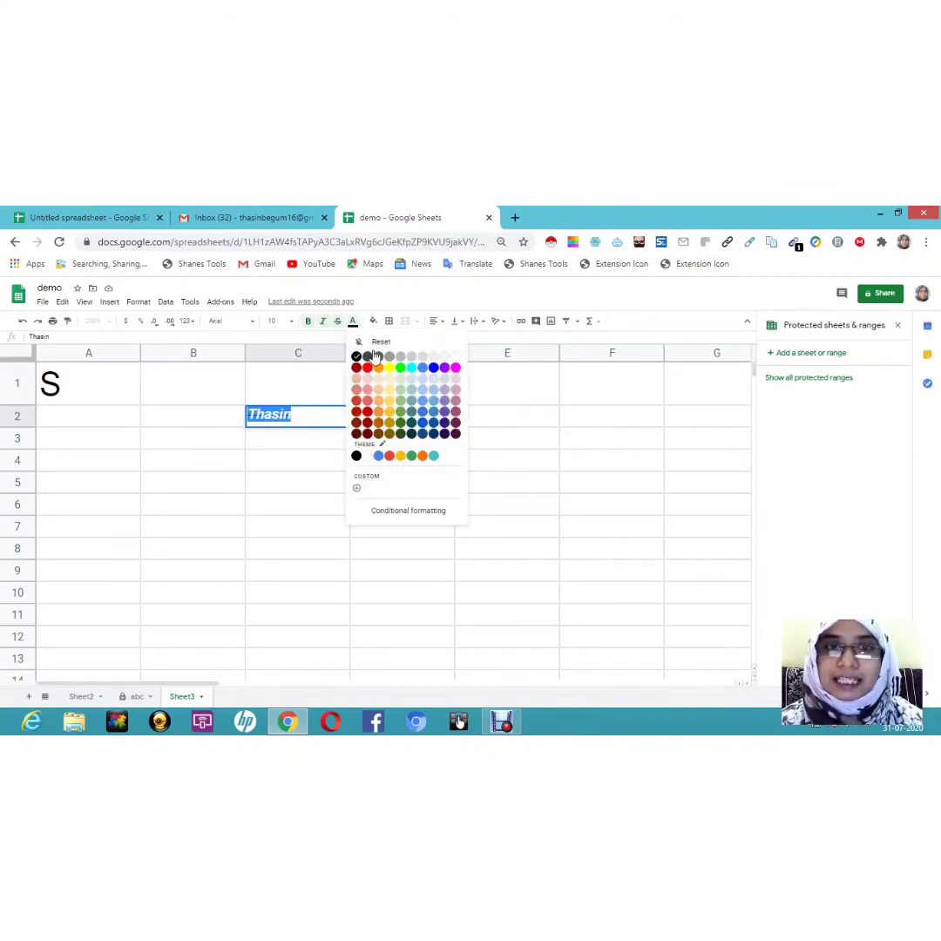
pyautogui.click(371, 376)
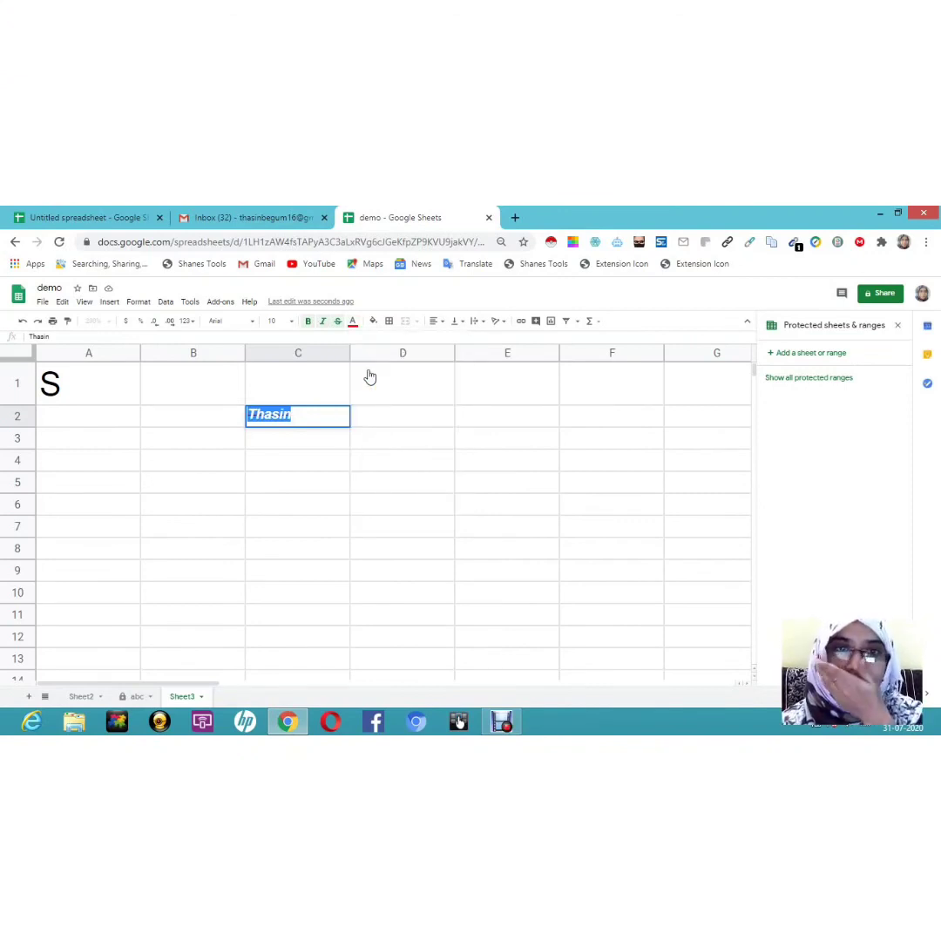
pyautogui.click(373, 322)
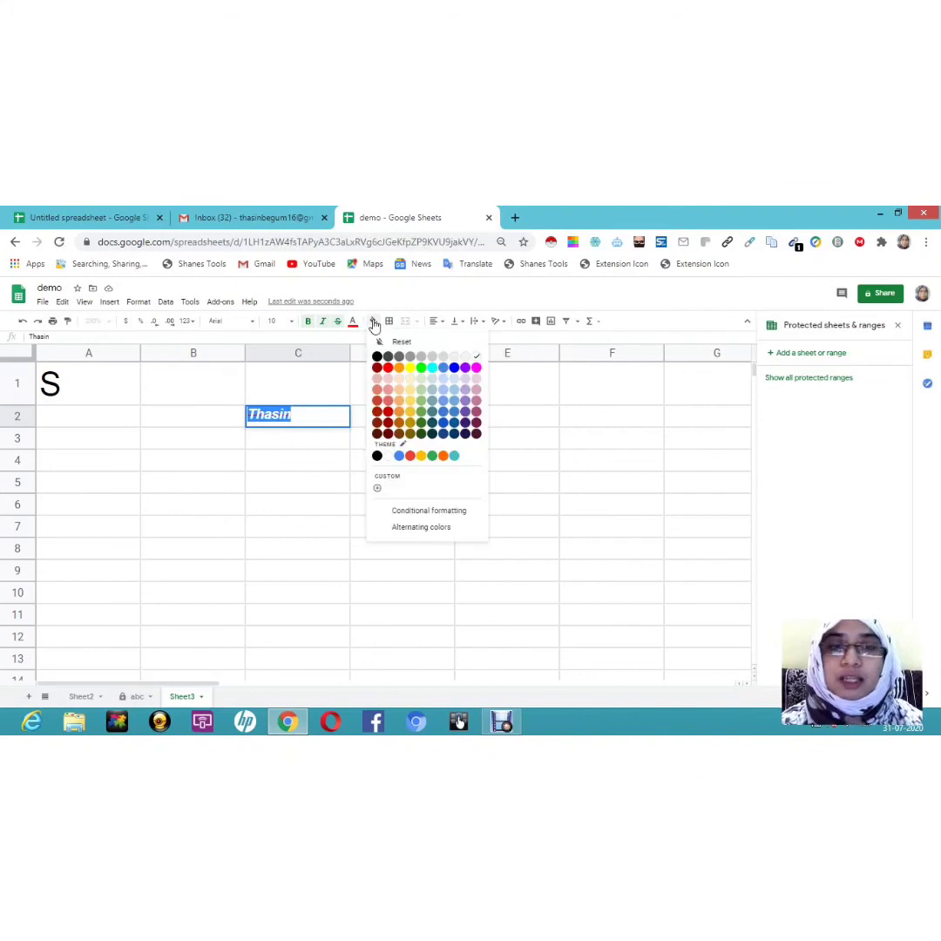
pyautogui.click(432, 369)
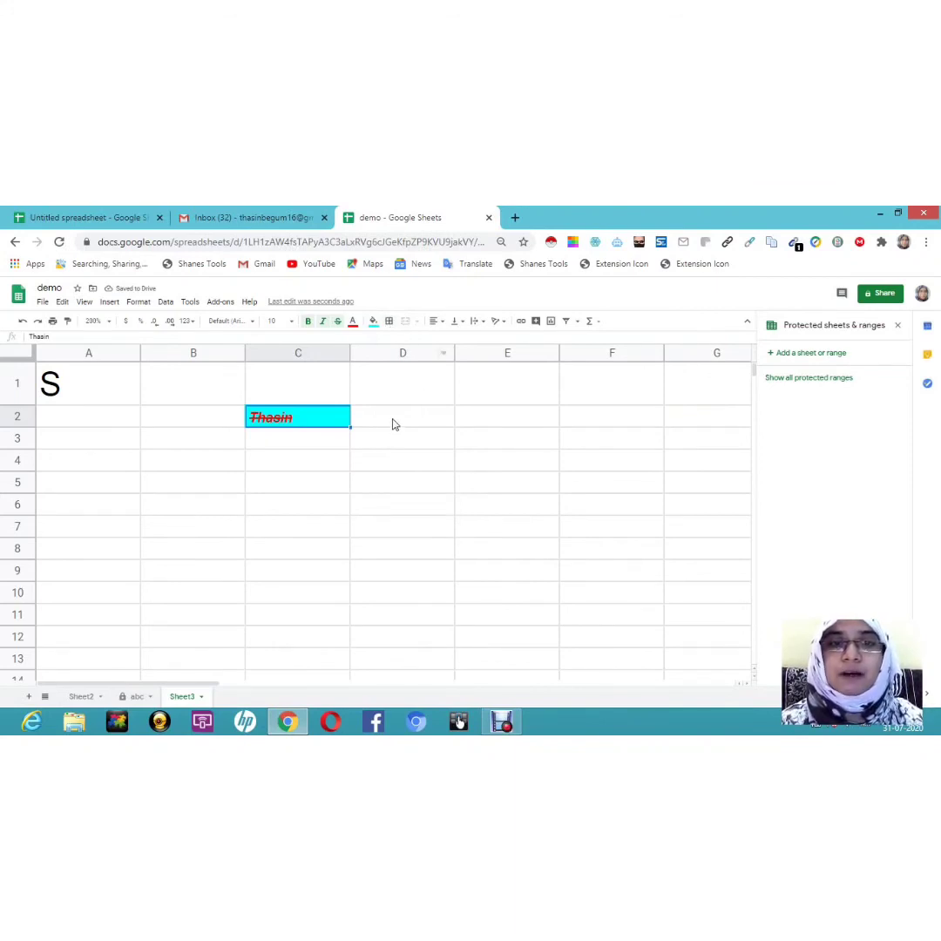
# Apply all borders to the cell range E2:F9.
pyautogui.click(393, 424)
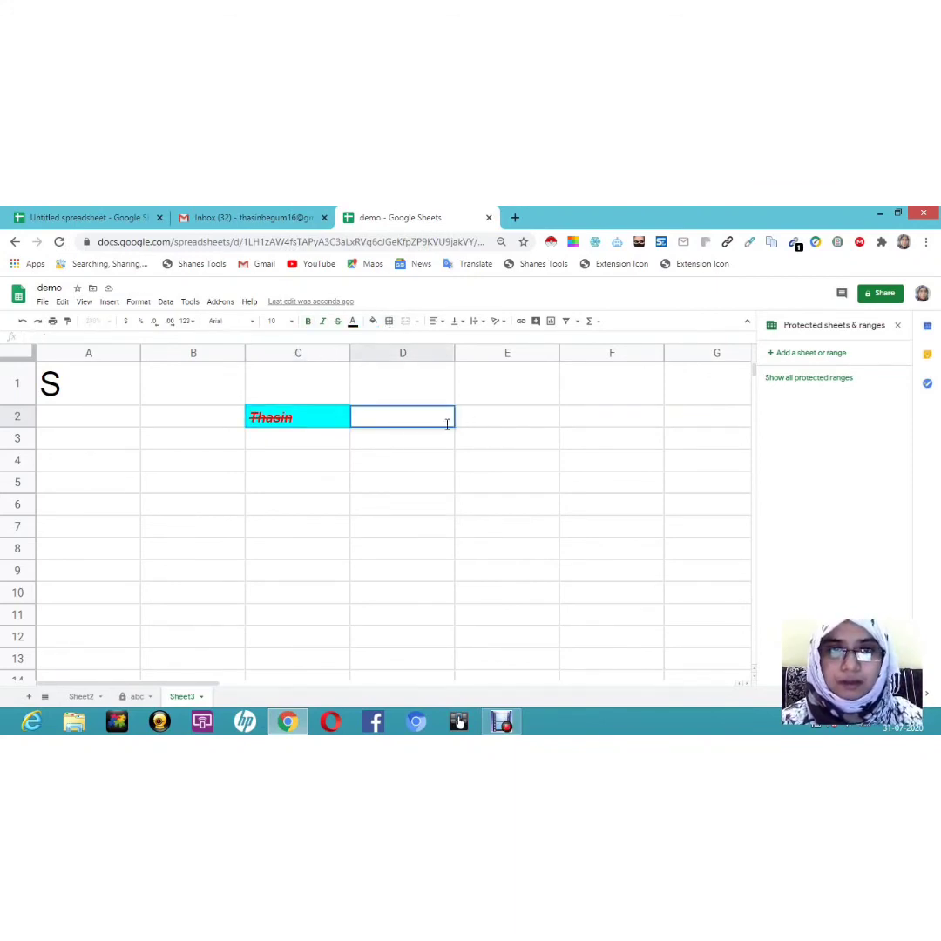
pyautogui.moveTo(460, 423); pyautogui.dragTo(536, 484)
pyautogui.moveTo(593, 562); pyautogui.dragTo(615, 576)
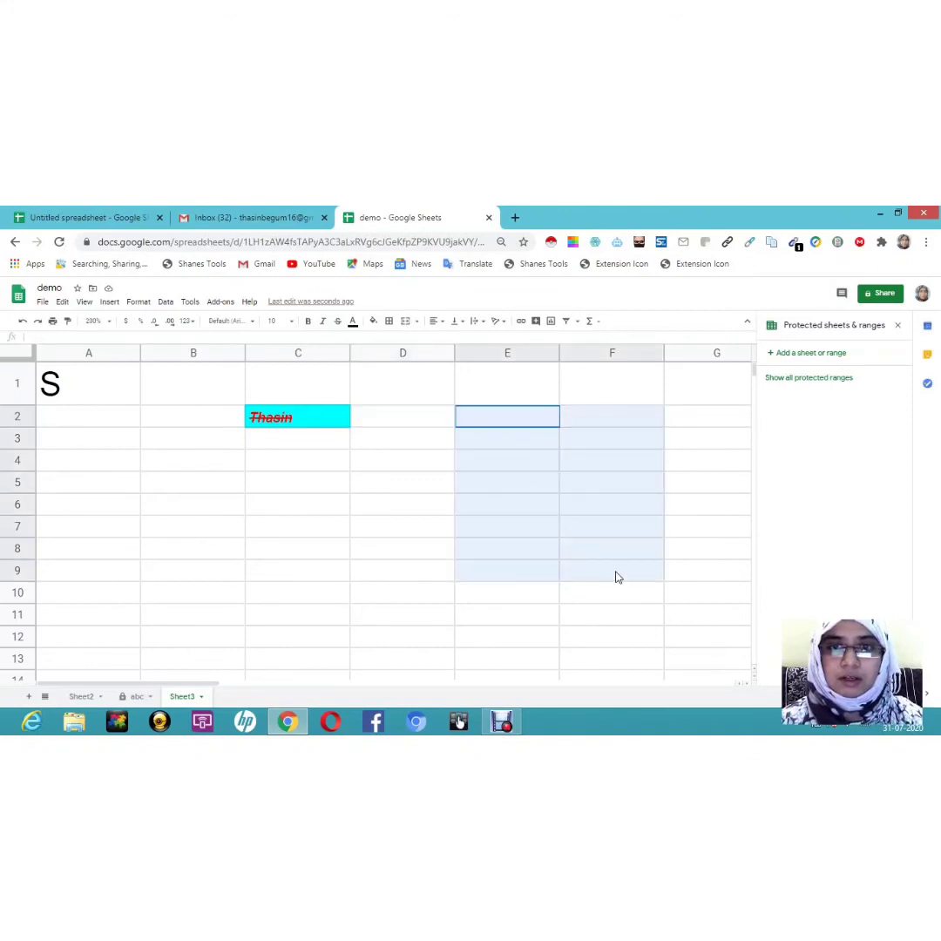
pyautogui.click(389, 322)
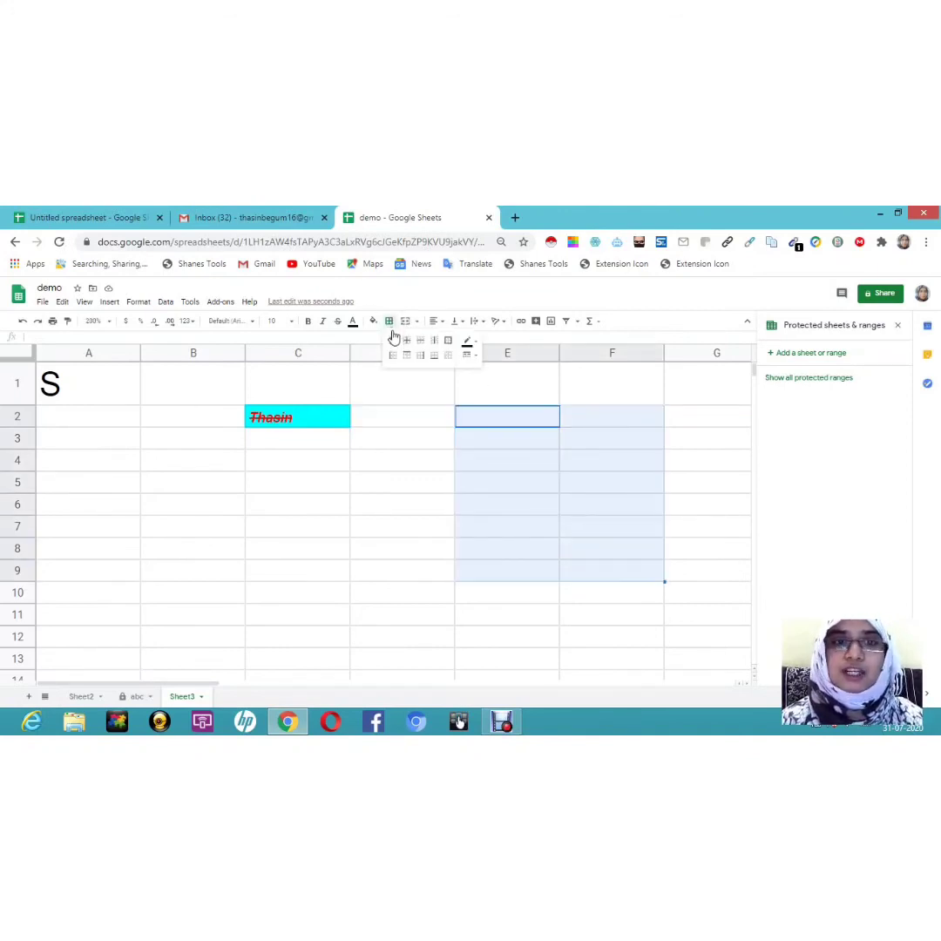
pyautogui.click(394, 341)
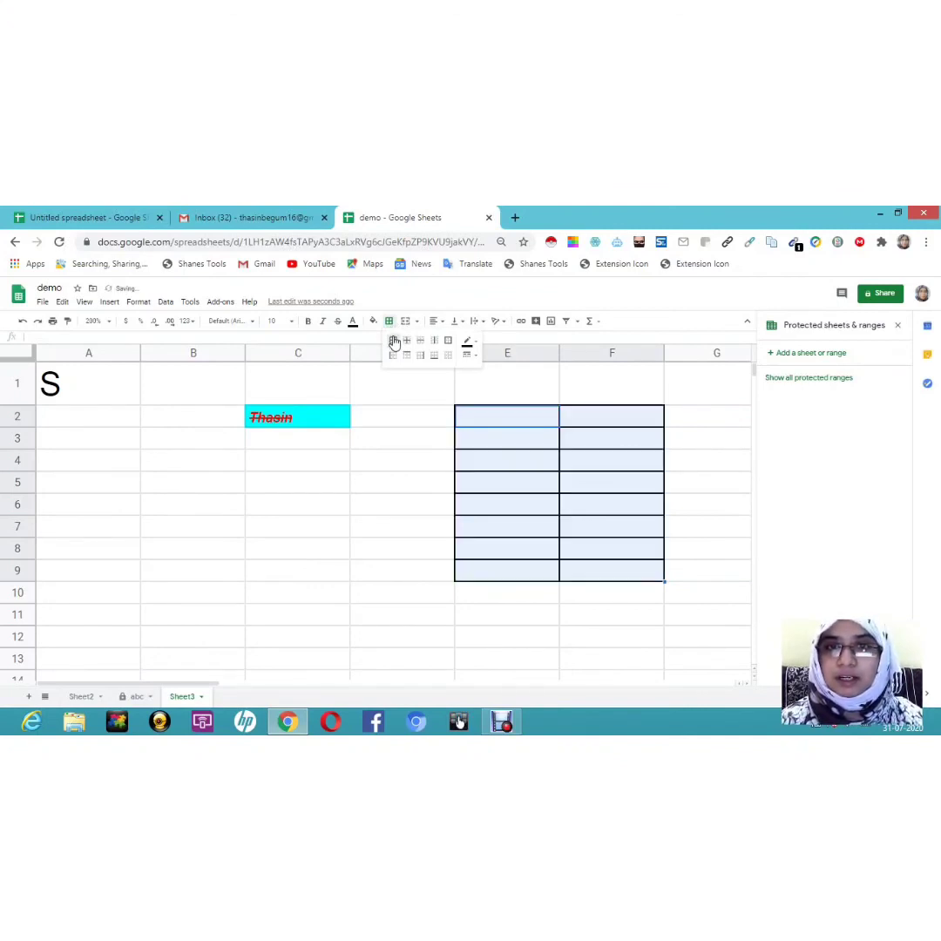